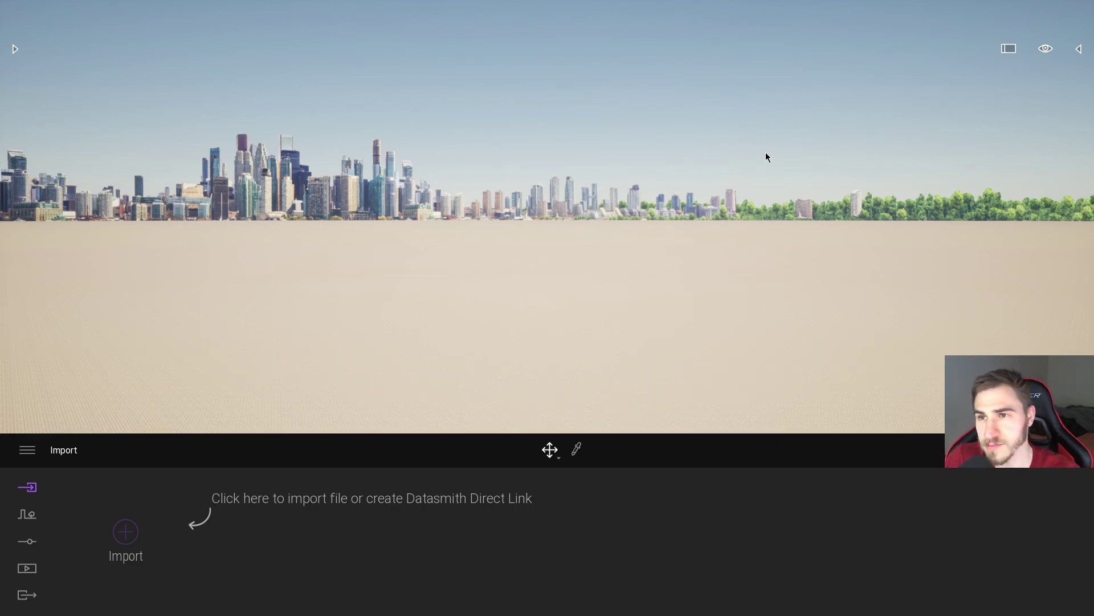
# - Preview the empty scene in full-window presentation view, turn the camera, then return to editing
pyautogui.click(1008, 50)
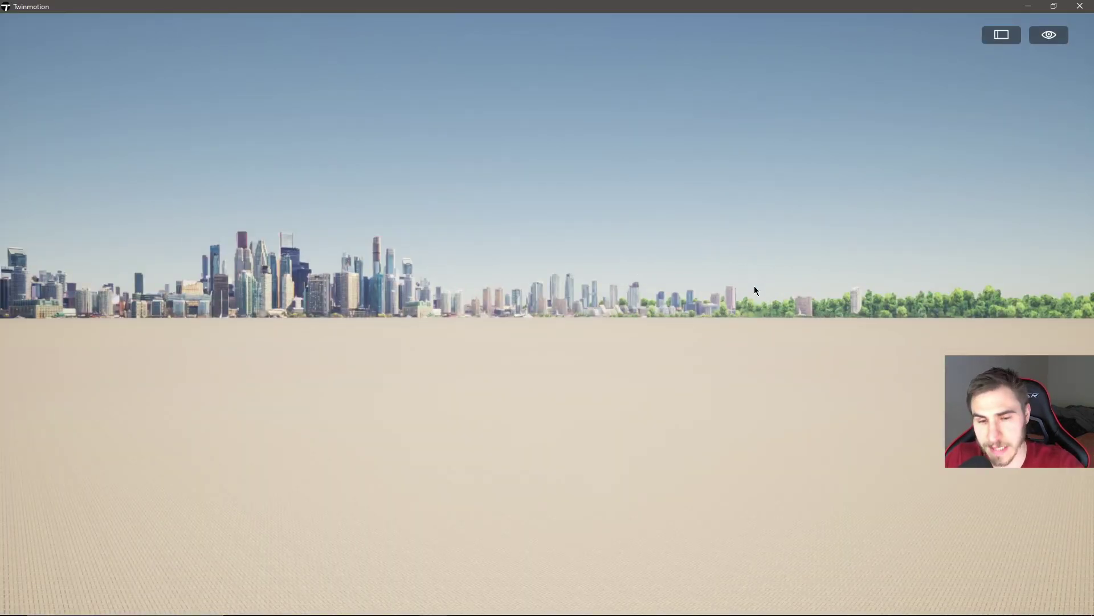
pyautogui.click(1049, 40)
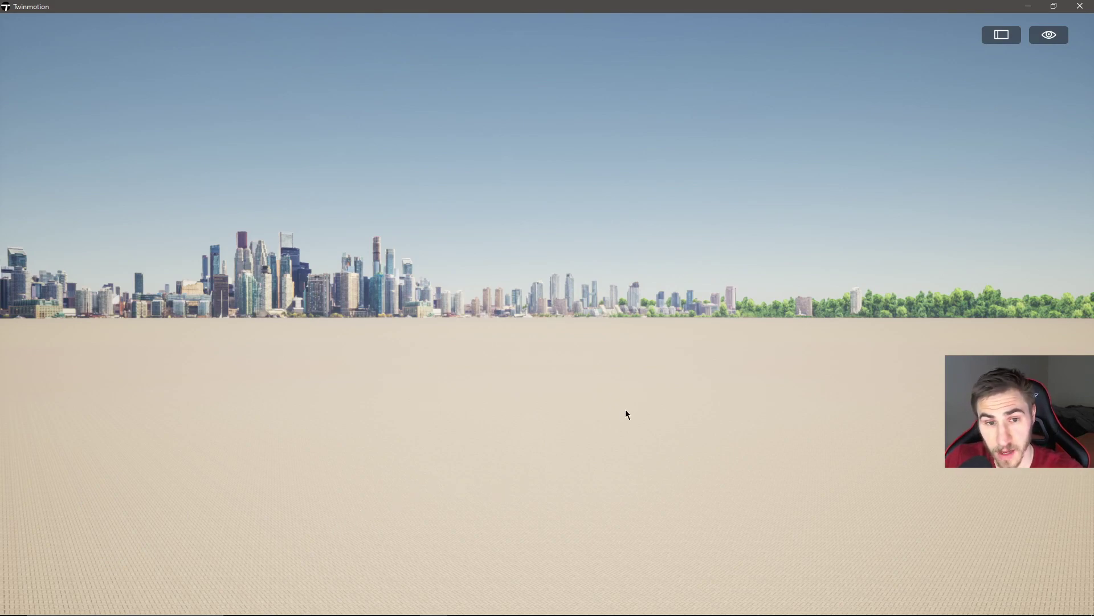
pyautogui.moveTo(426, 314); pyautogui.dragTo(450, 368)
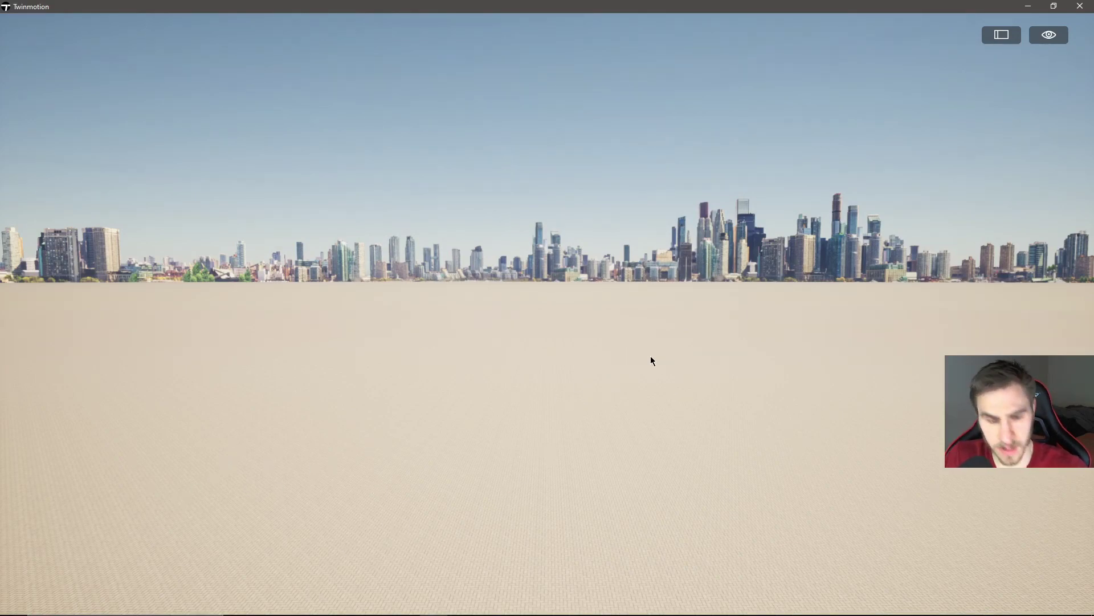
pyautogui.press('F11')
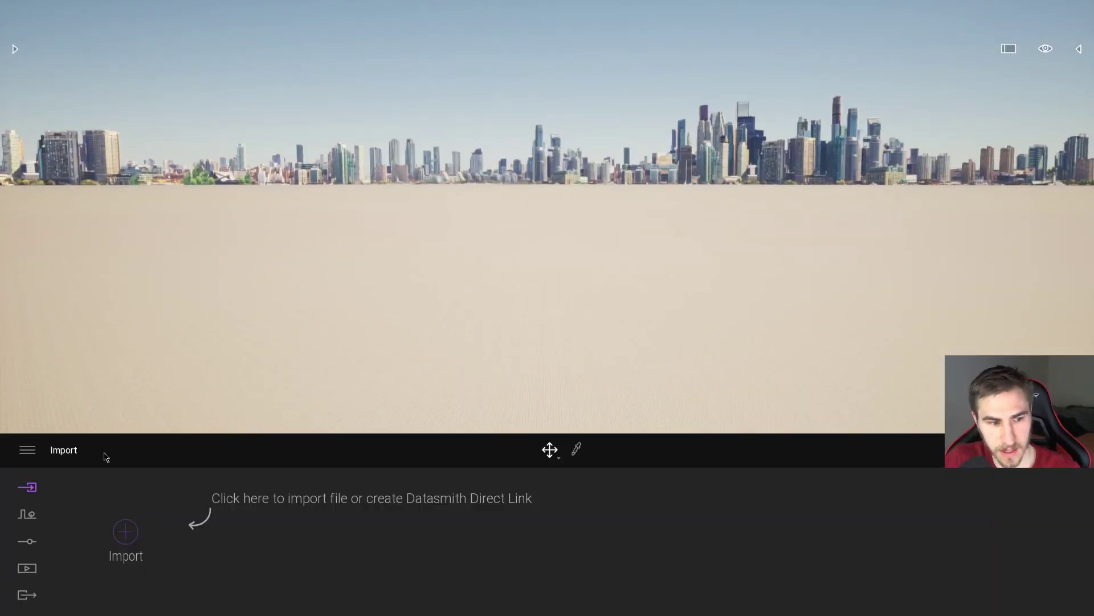
# - Glance at the scene contents panel, then go to the Phasing page under Media
pyautogui.click(1078, 49)
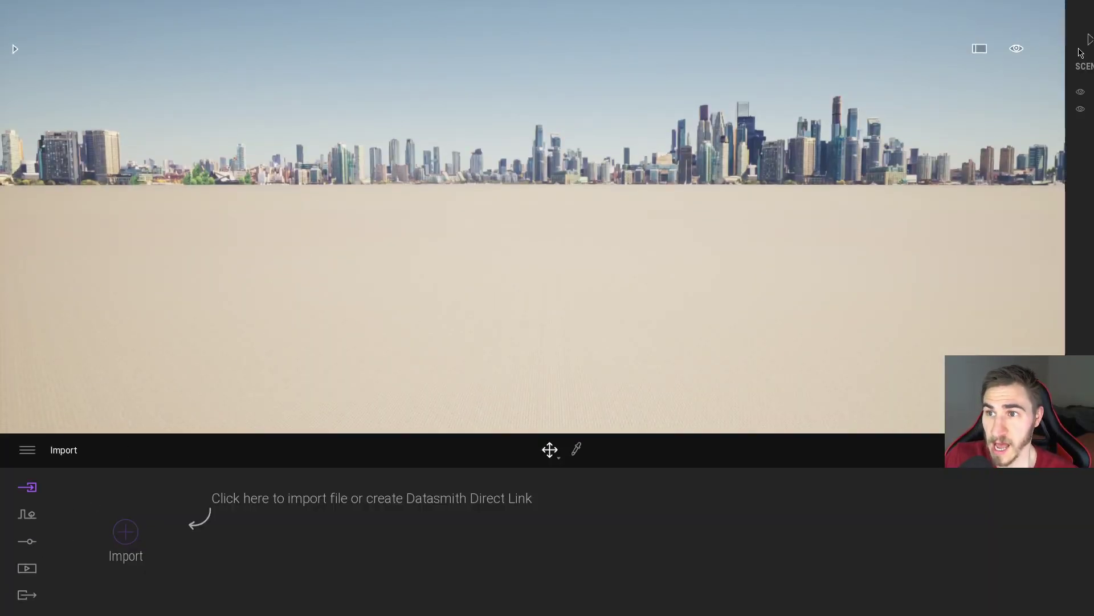
pyautogui.click(893, 39)
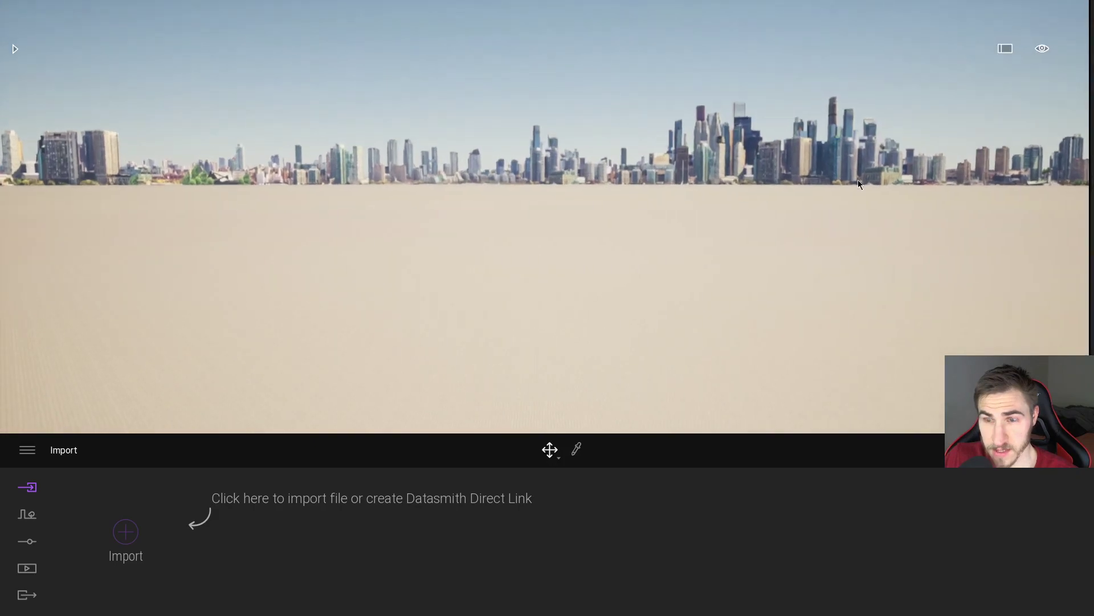
pyautogui.click(23, 570)
pyautogui.click(755, 531)
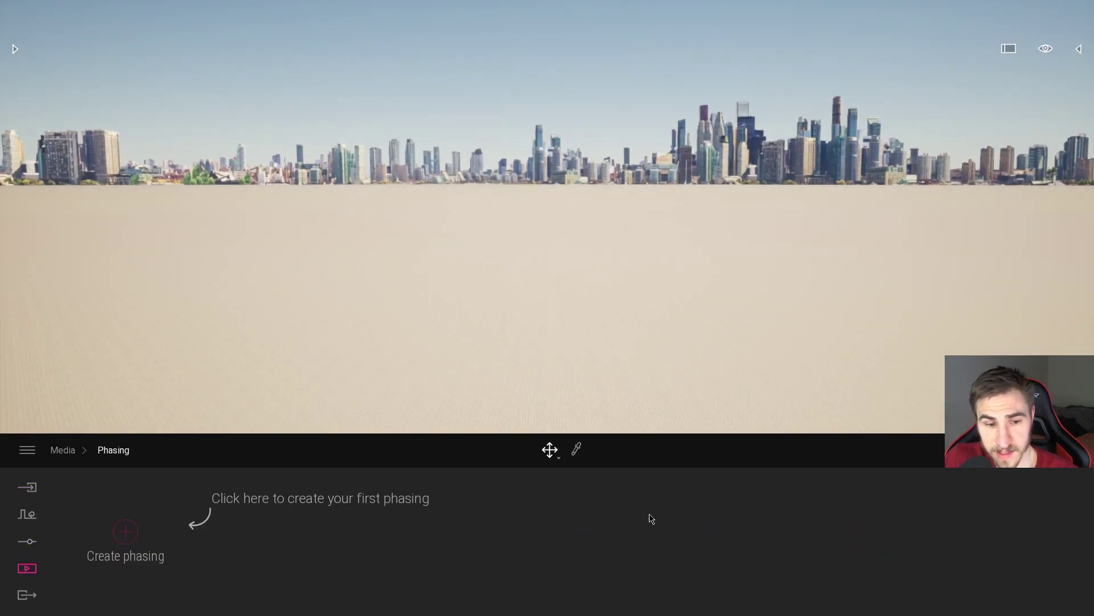
# - Open the recent project Phasing.tm, discarding the empty scene without saving
pyautogui.moveTo(147, 4)
pyautogui.click(25, 7)
pyautogui.moveTo(41, 68)
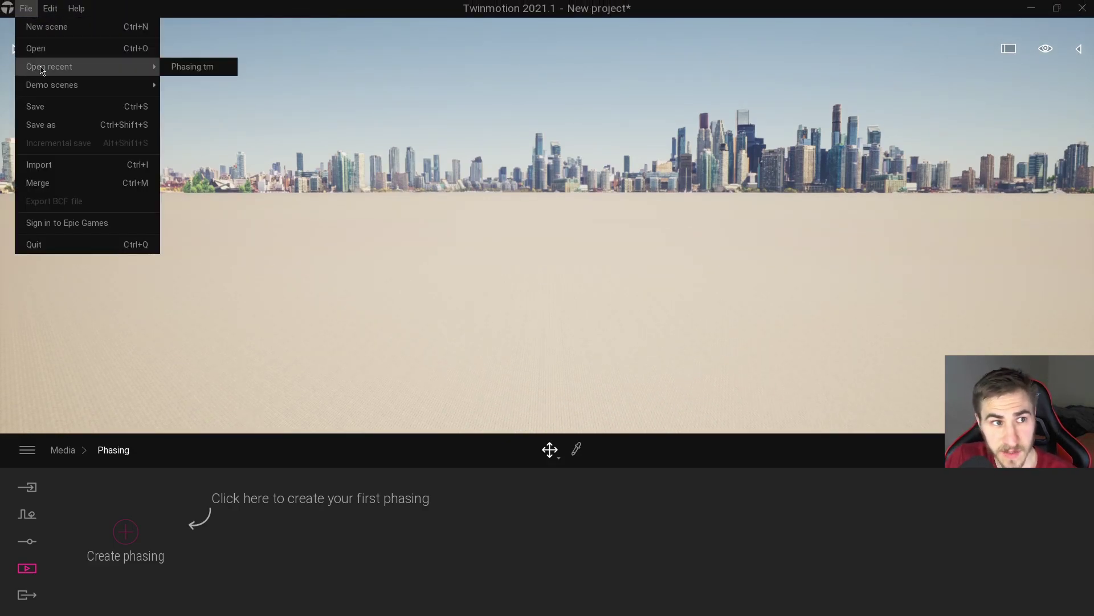
pyautogui.click(194, 67)
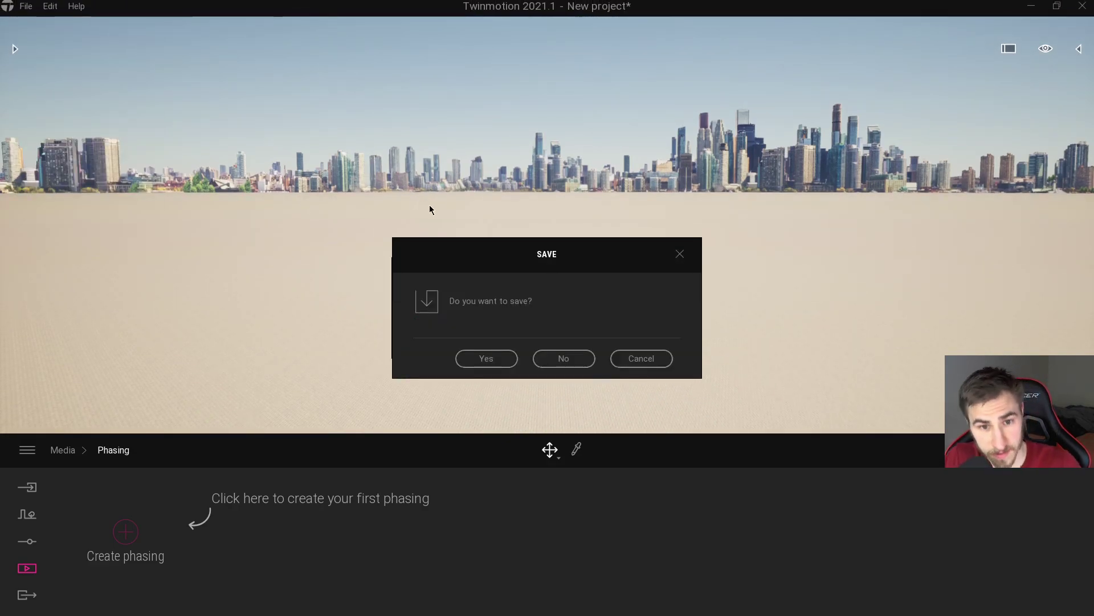
pyautogui.click(564, 358)
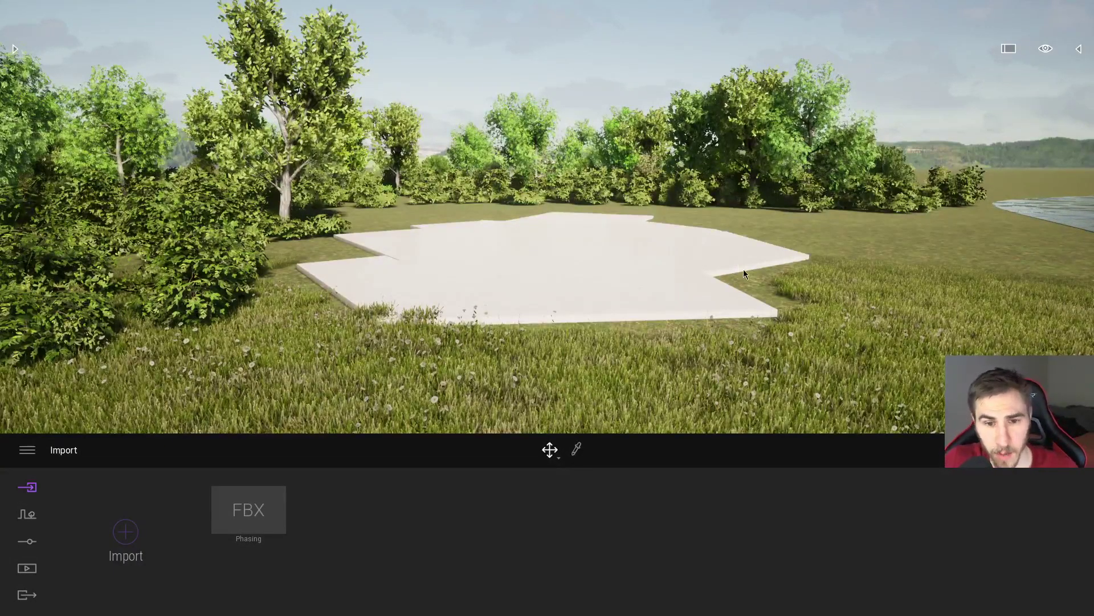
# - Tilt the camera over the slab and go to the Phasing page under Media
pyautogui.moveTo(562, 343); pyautogui.dragTo(565, 377)
pyautogui.click(27, 568)
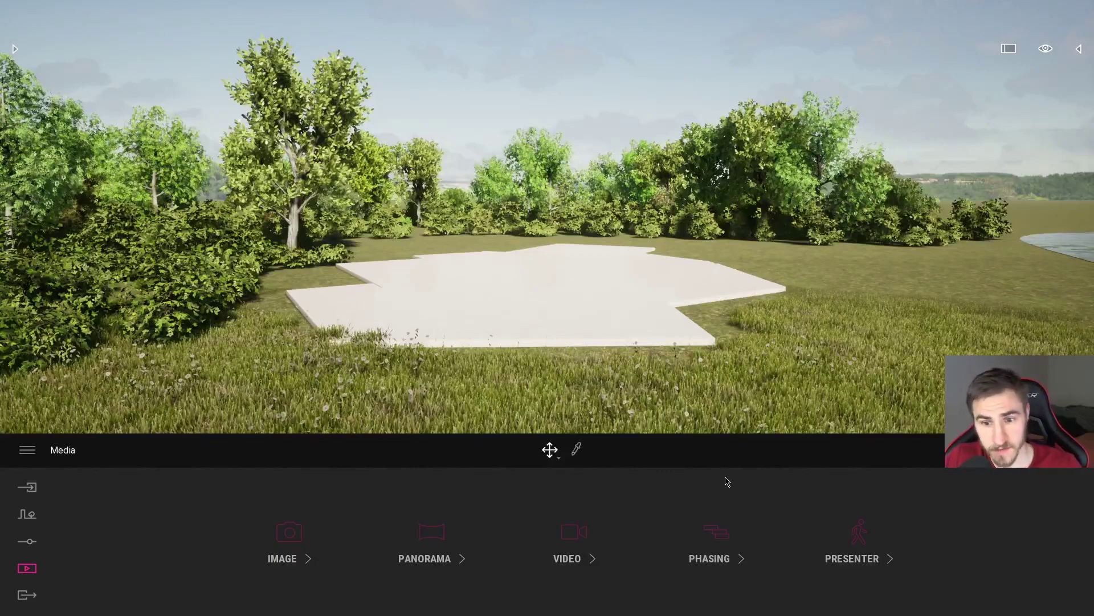
pyautogui.click(717, 533)
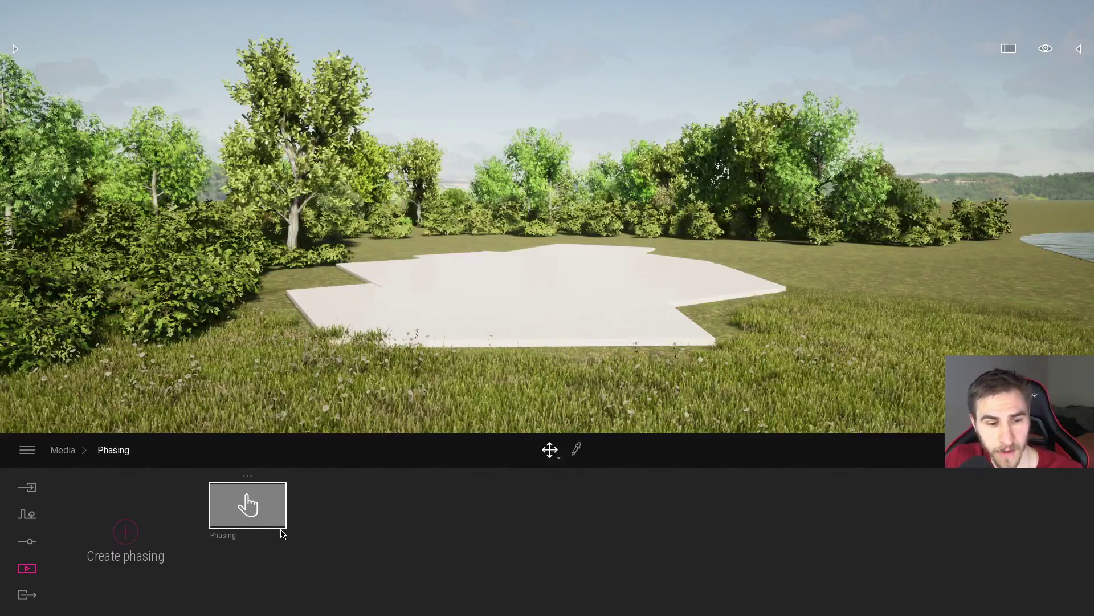
# - Rename the existing phasing 'Phasing 1' and open its Foundation-to-Furniture timeline
pyautogui.click(247, 476)
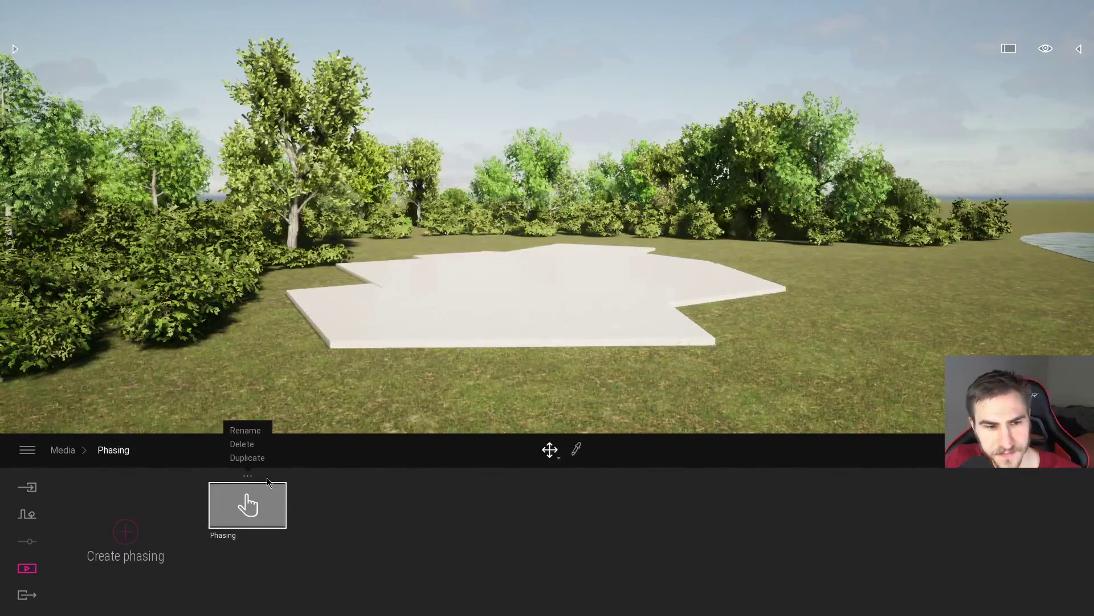
pyautogui.click(245, 430)
pyautogui.press('BackSpace')
pyautogui.write('Phaseing 1')
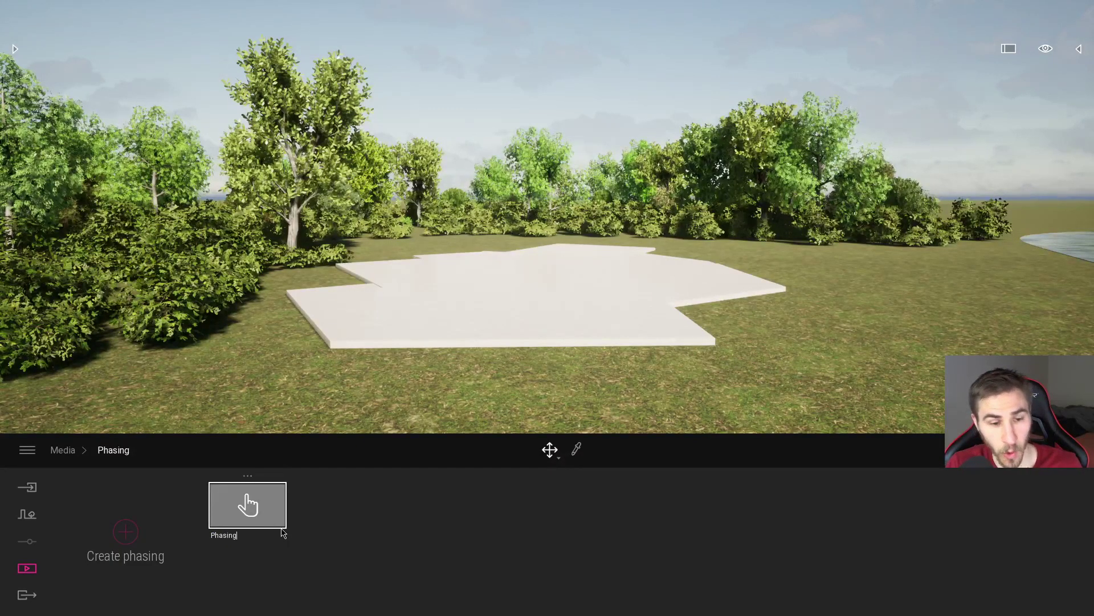
pyautogui.press('Return')
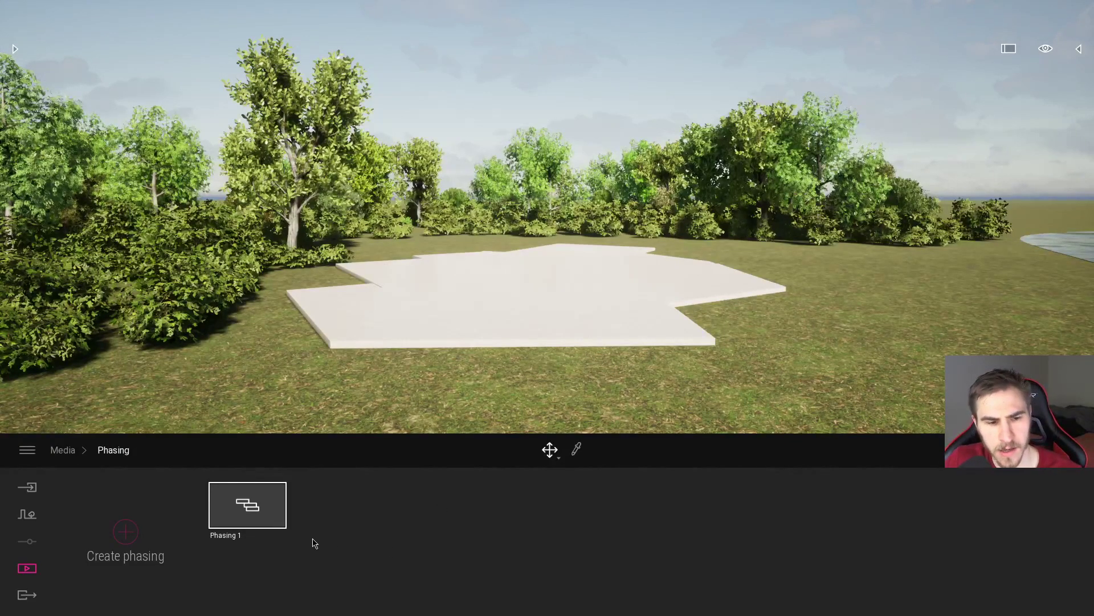
pyautogui.doubleClick(279, 513)
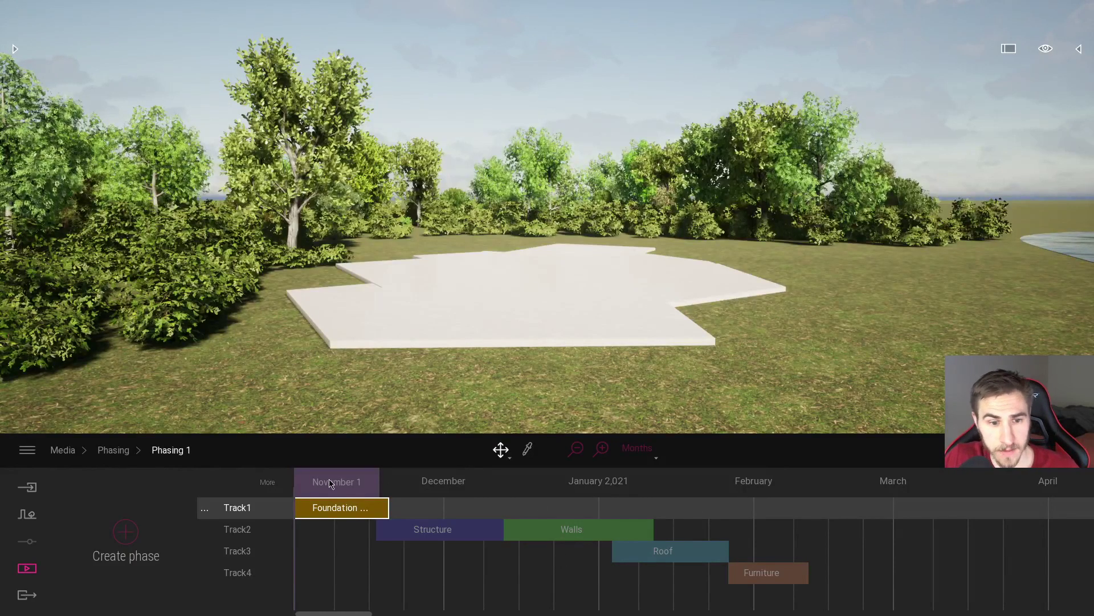
# - Scrub Phasing 1 from November 13 to December 29 as Structure and Walls appear, then orbit back
pyautogui.click(354, 481)
pyautogui.moveTo(360, 476); pyautogui.dragTo(482, 471)
pyautogui.moveTo(614, 343); pyautogui.dragTo(603, 359)
pyautogui.moveTo(480, 482); pyautogui.dragTo(331, 479)
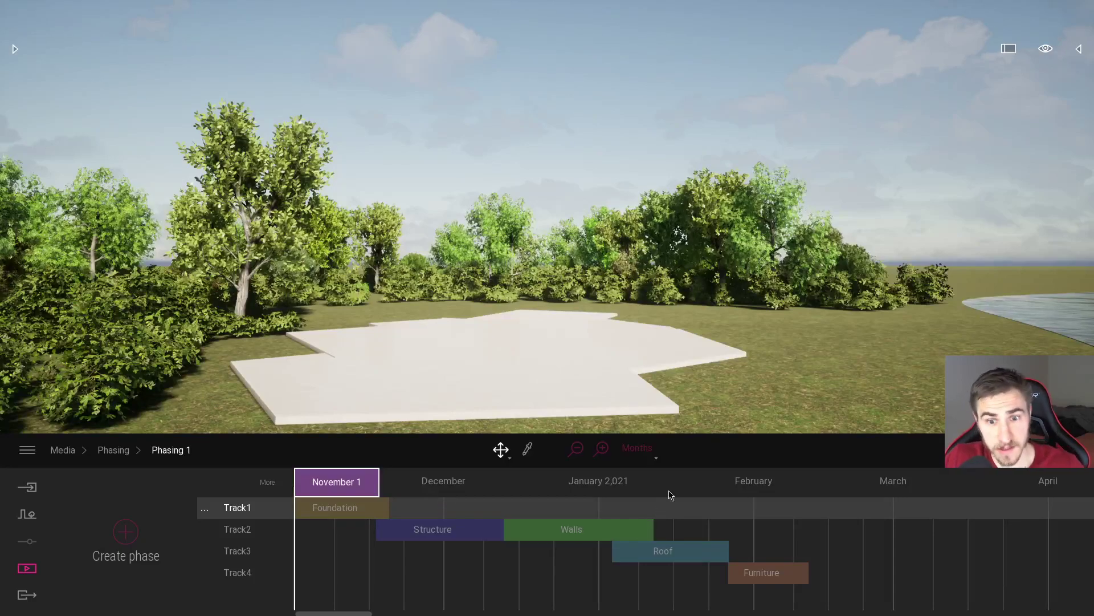
pyautogui.moveTo(621, 351); pyautogui.dragTo(565, 352, button='right')
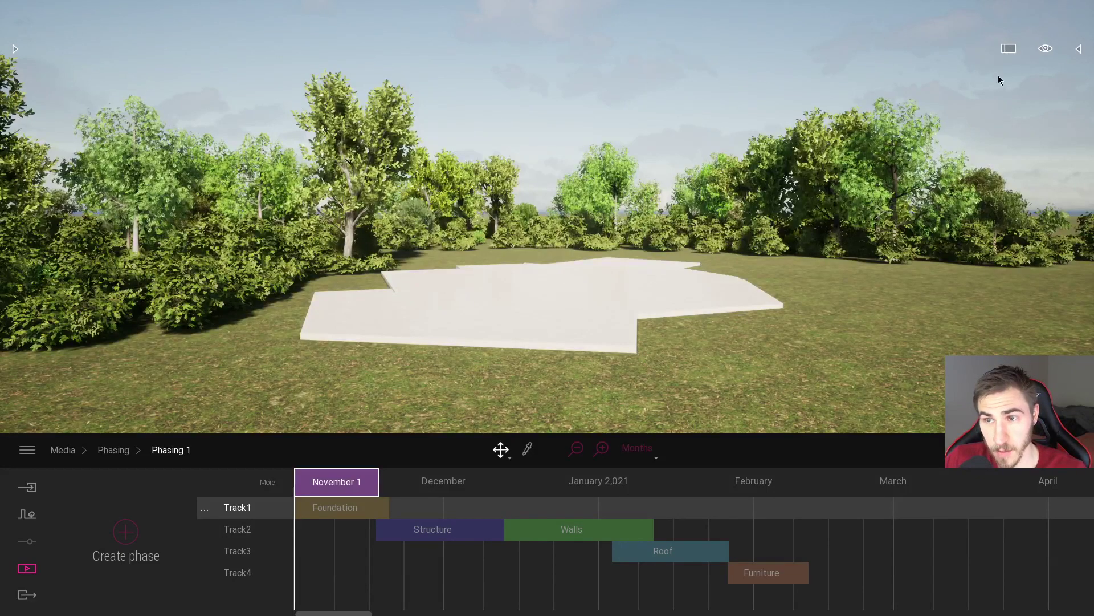
# - Enter presentation view, shift the camera right, and advance the construction date to November 10
pyautogui.click(1010, 48)
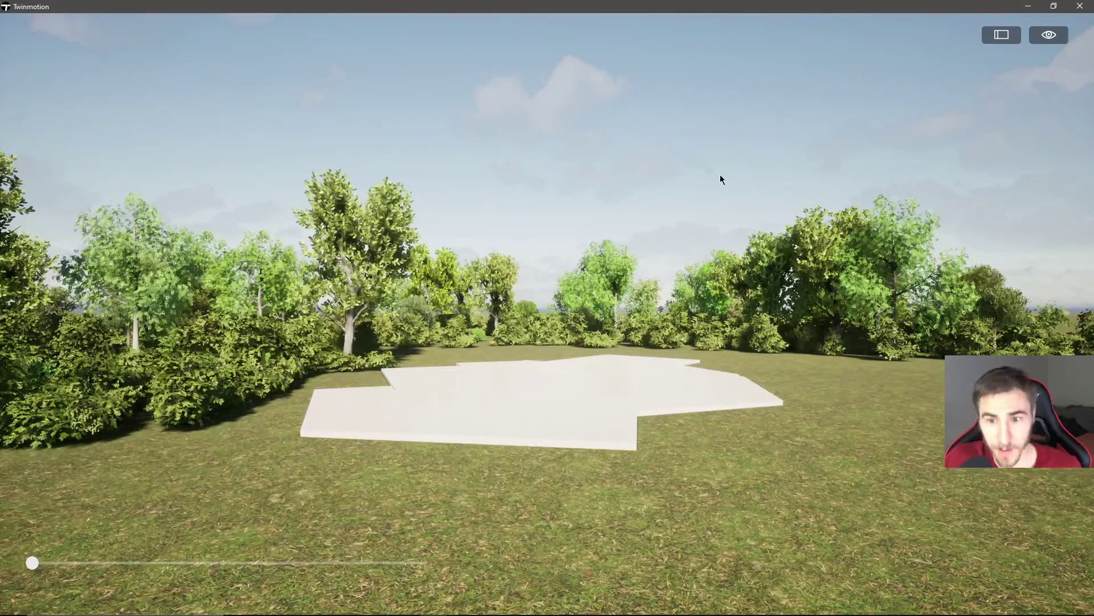
pyautogui.press('d')
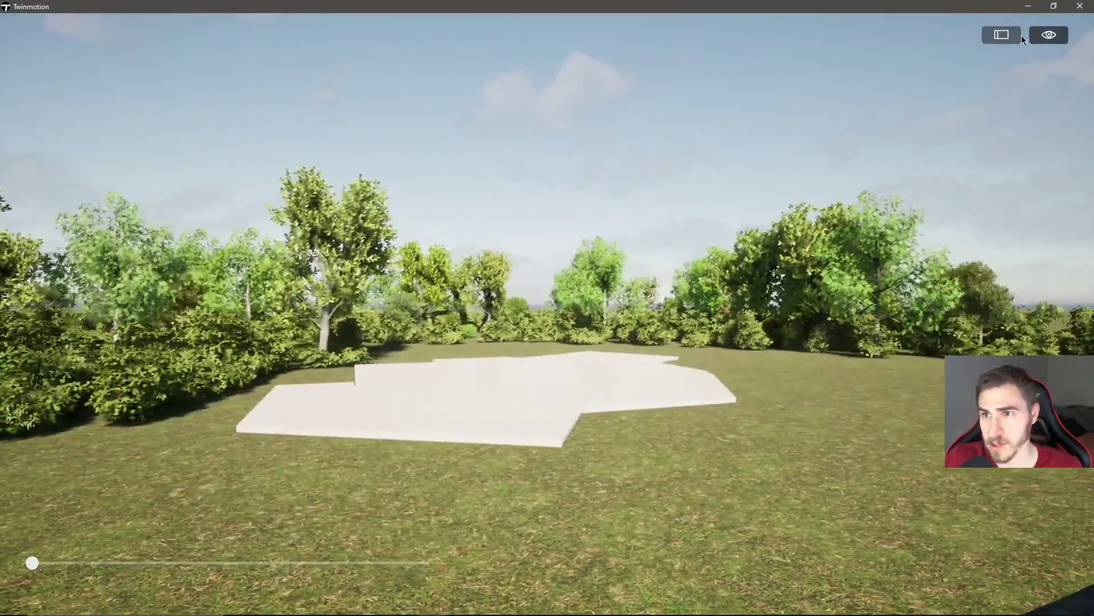
pyautogui.click(1049, 35)
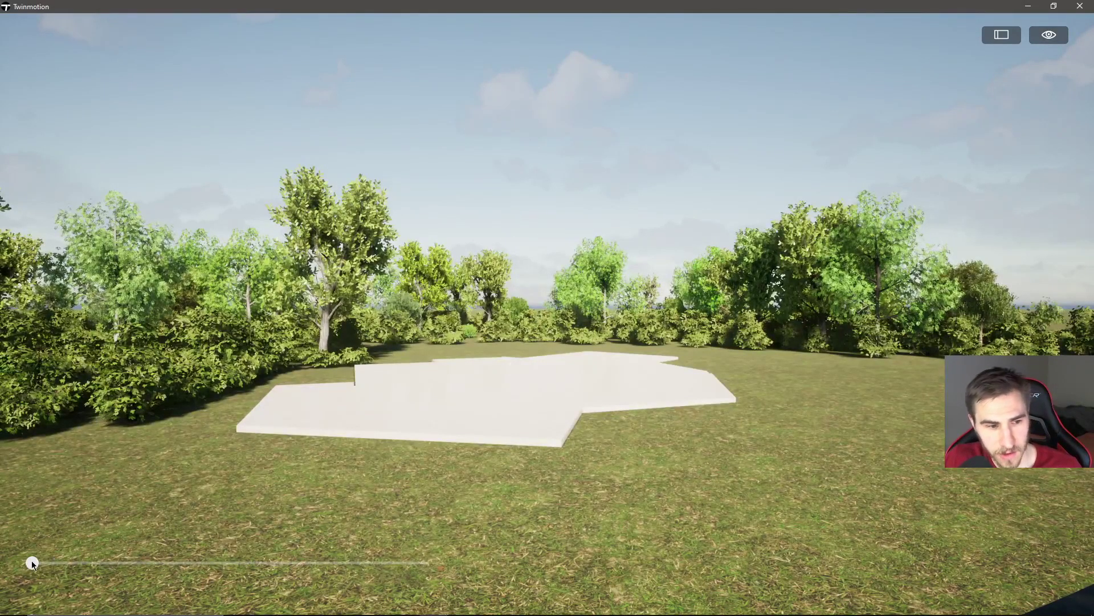
pyautogui.moveTo(344, 545)
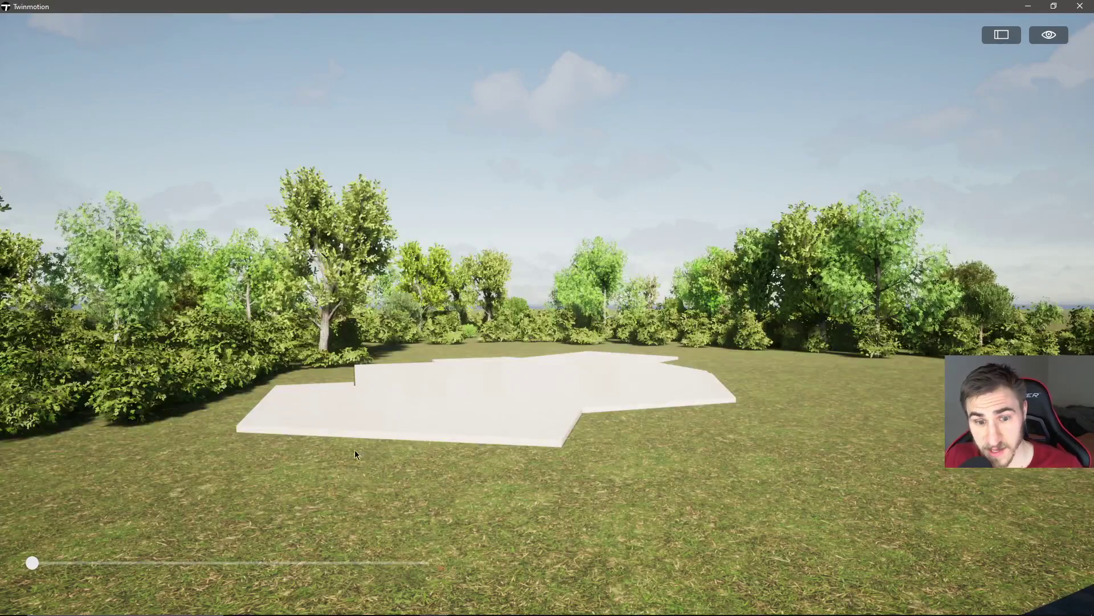
pyautogui.moveTo(121, 558)
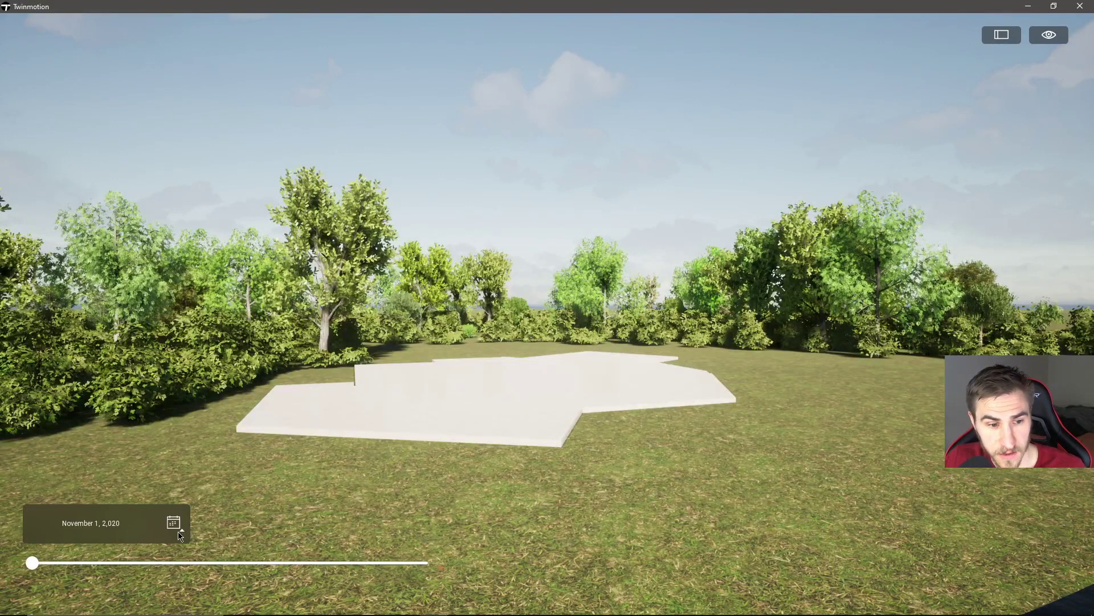
pyautogui.moveTo(33, 563)
pyautogui.mouseDown()
pyautogui.moveTo(316, 562)
pyautogui.moveTo(376, 558)
pyautogui.moveTo(285, 557)
pyautogui.moveTo(364, 558)
pyautogui.moveTo(392, 543)
pyautogui.moveTo(274, 551)
pyautogui.moveTo(394, 558)
pyautogui.moveTo(83, 575)
pyautogui.moveTo(37, 570)
pyautogui.moveTo(130, 562)
pyautogui.moveTo(32, 563)
pyautogui.mouseUp()
# - Look toward the lake and back, then open the active phasing settings (November 1 to February 12)
pyautogui.scroll(3, 477, 468)
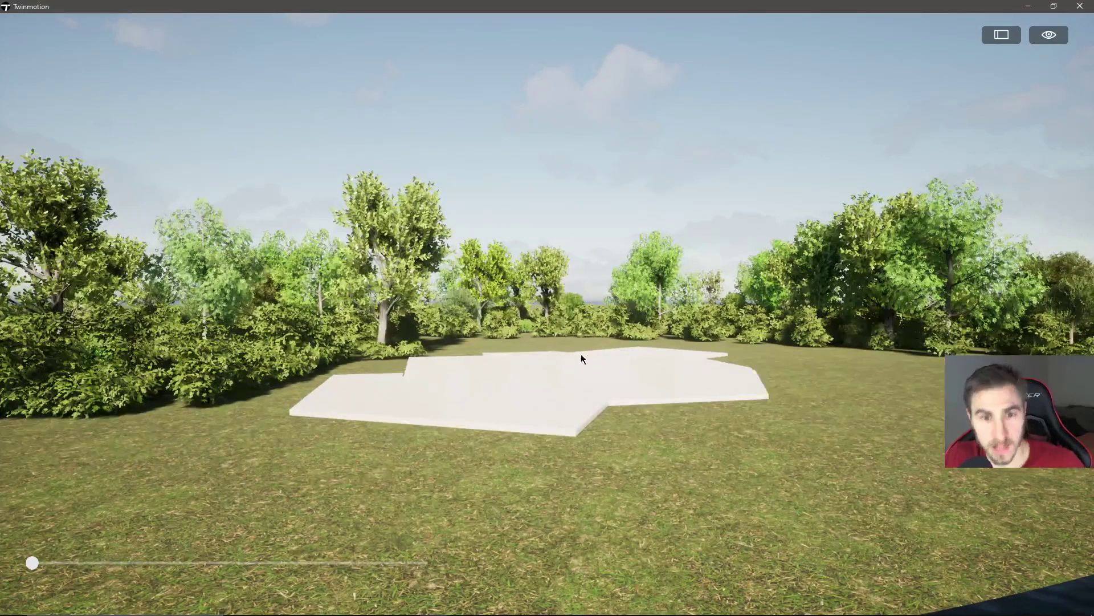
pyautogui.moveTo(586, 458); pyautogui.dragTo(447, 397)
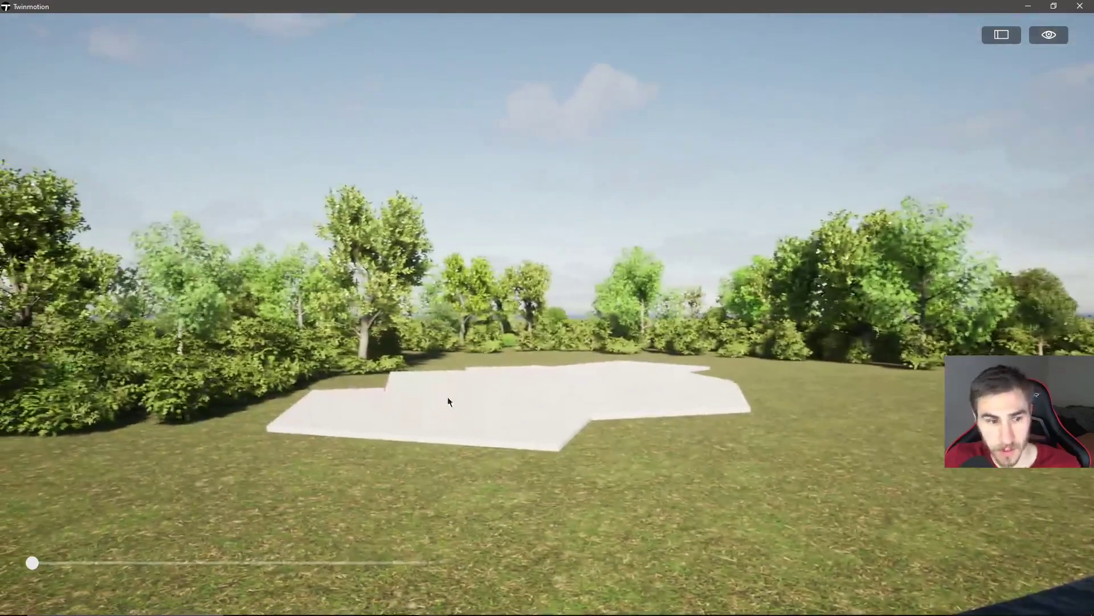
pyautogui.moveTo(179, 535)
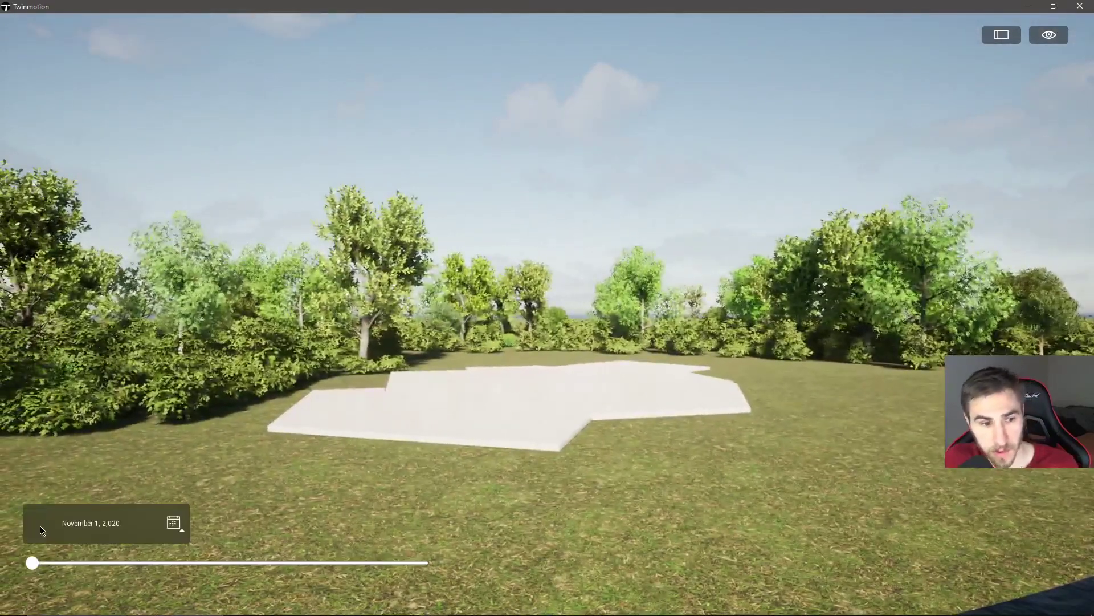
pyautogui.click(173, 523)
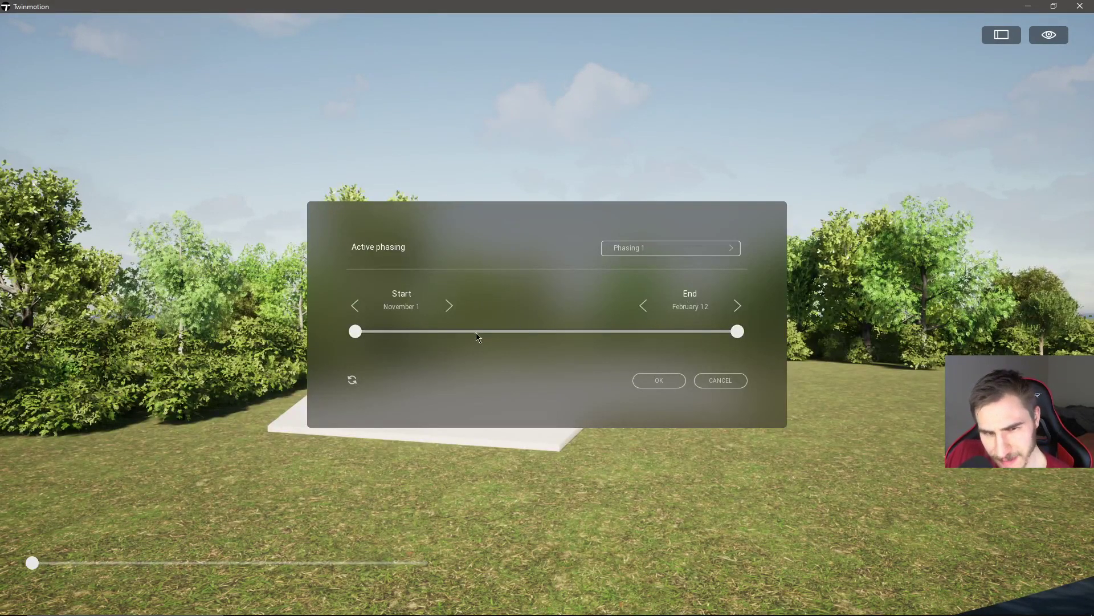
# - Jump construction to November 30 and move the range start to late November
pyautogui.click(659, 379)
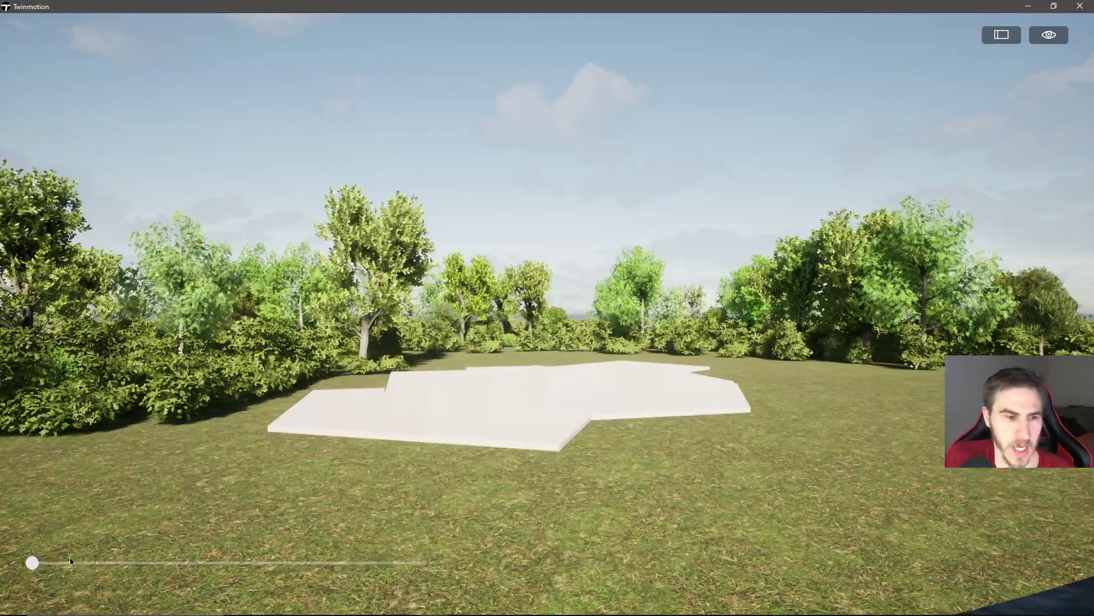
pyautogui.click(147, 563)
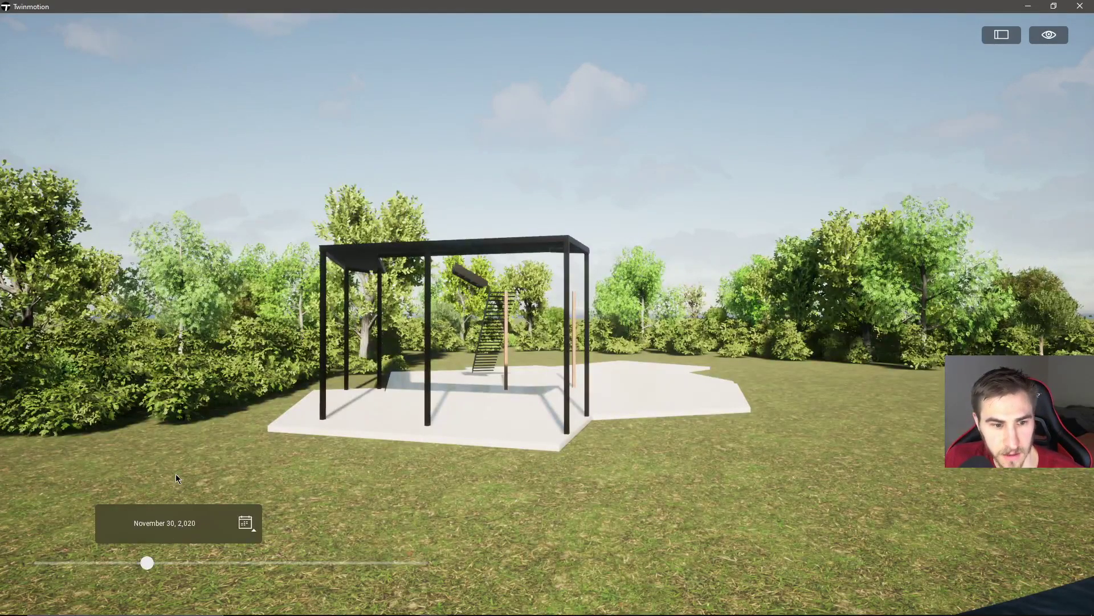
pyautogui.click(242, 521)
pyautogui.moveTo(356, 331); pyautogui.dragTo(466, 332)
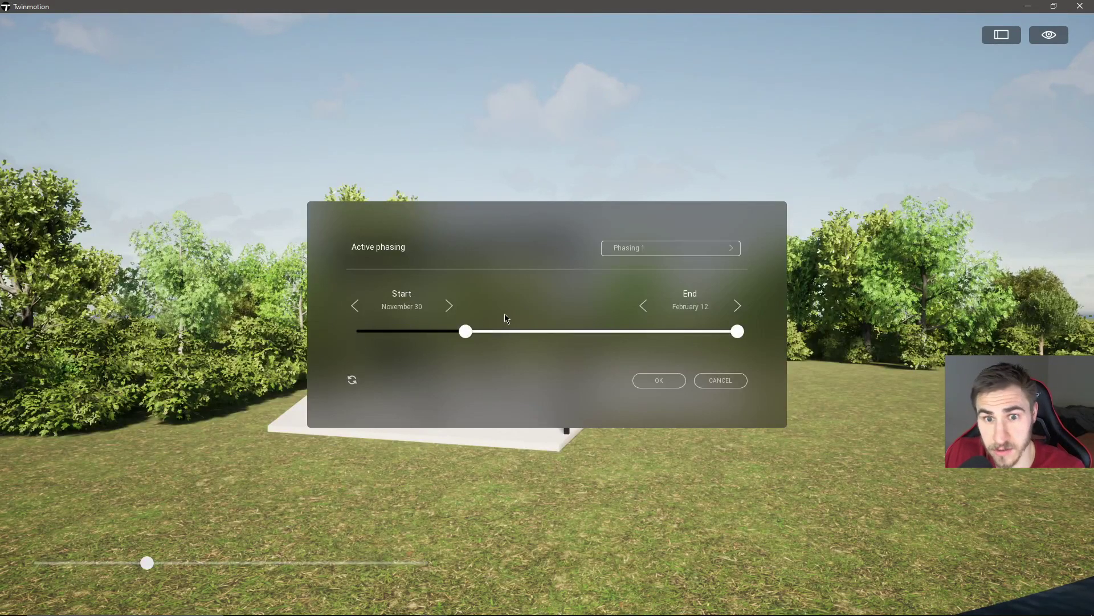
pyautogui.click(655, 384)
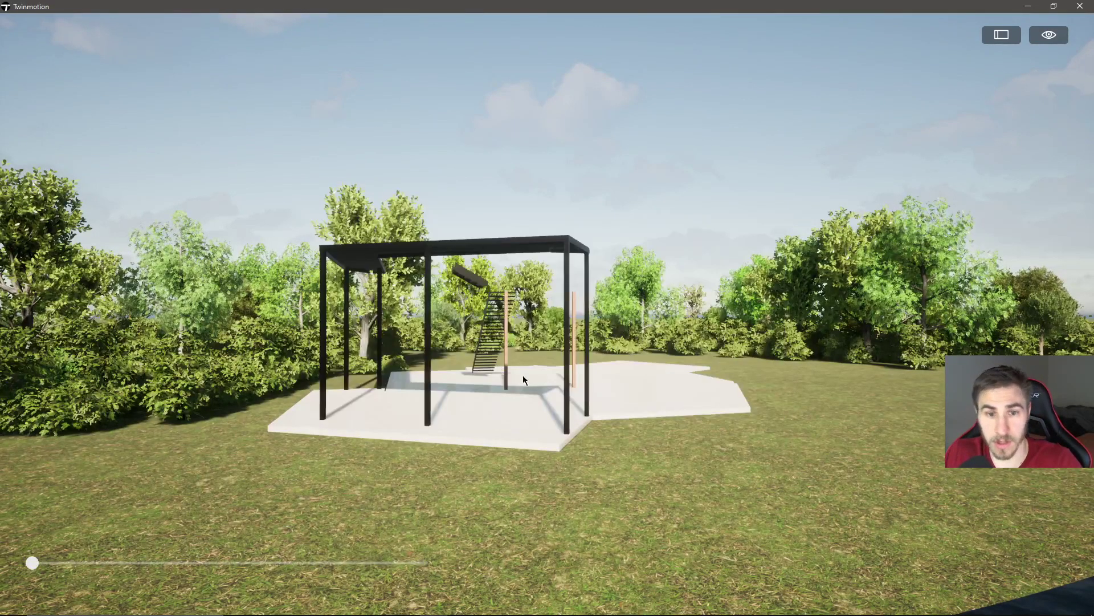
# - Advance construction to December 19, 2020 and shorten the range end to early January
pyautogui.moveTo(58, 579)
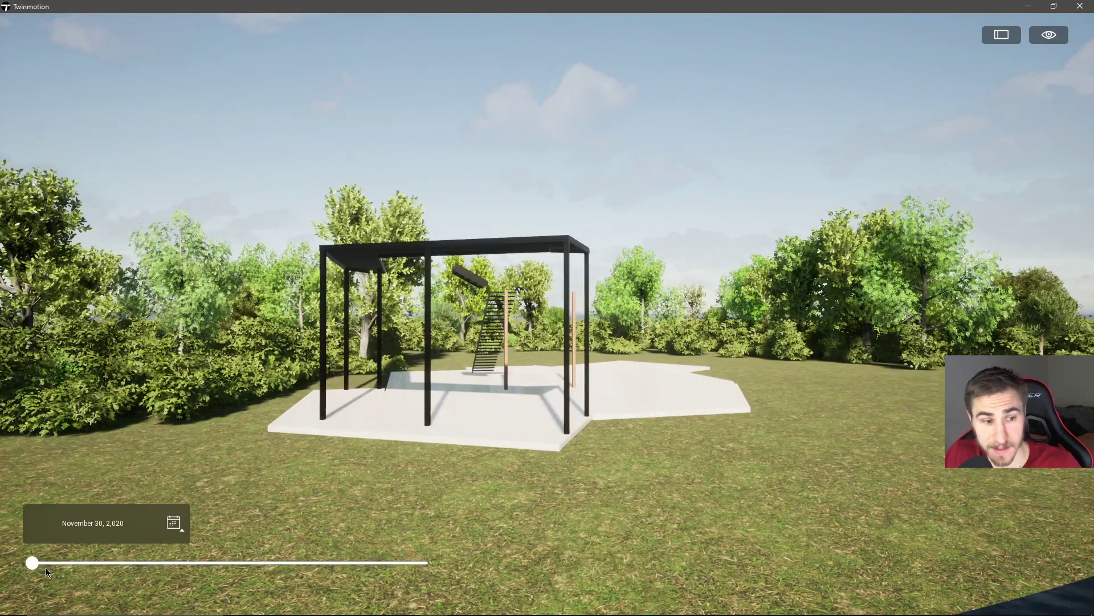
pyautogui.moveTo(32, 563); pyautogui.dragTo(32, 538)
pyautogui.click(173, 523)
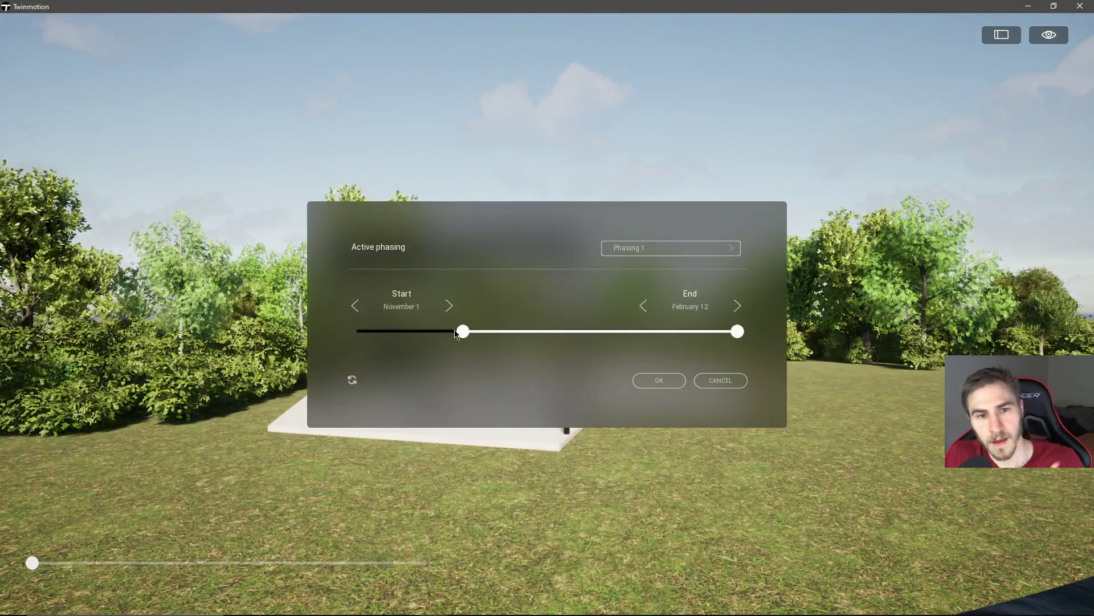
pyautogui.moveTo(738, 334); pyautogui.dragTo(654, 329)
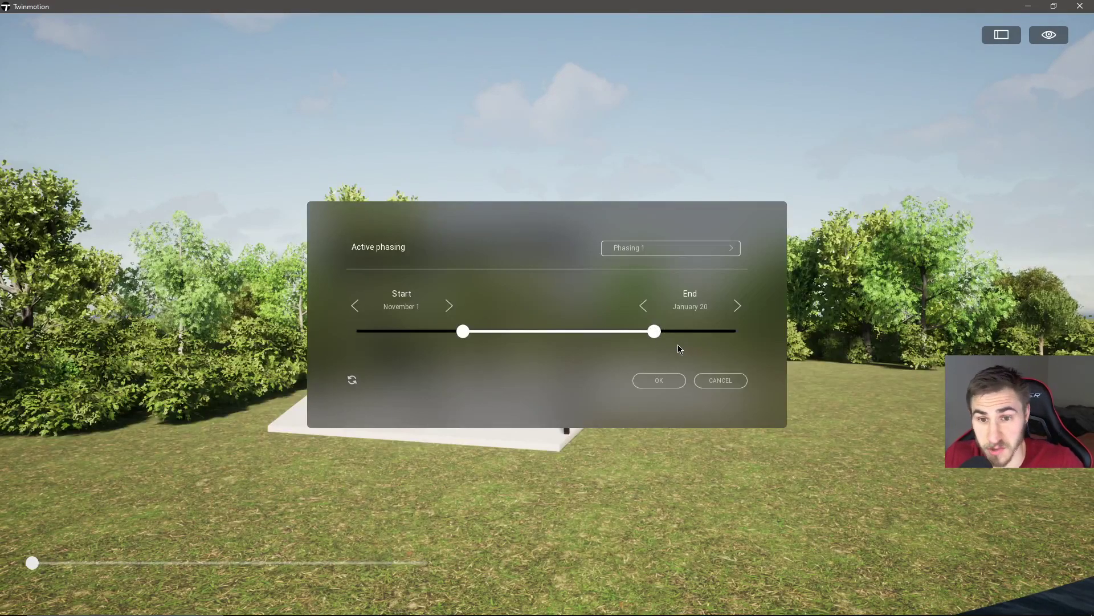
pyautogui.moveTo(659, 336); pyautogui.dragTo(599, 331)
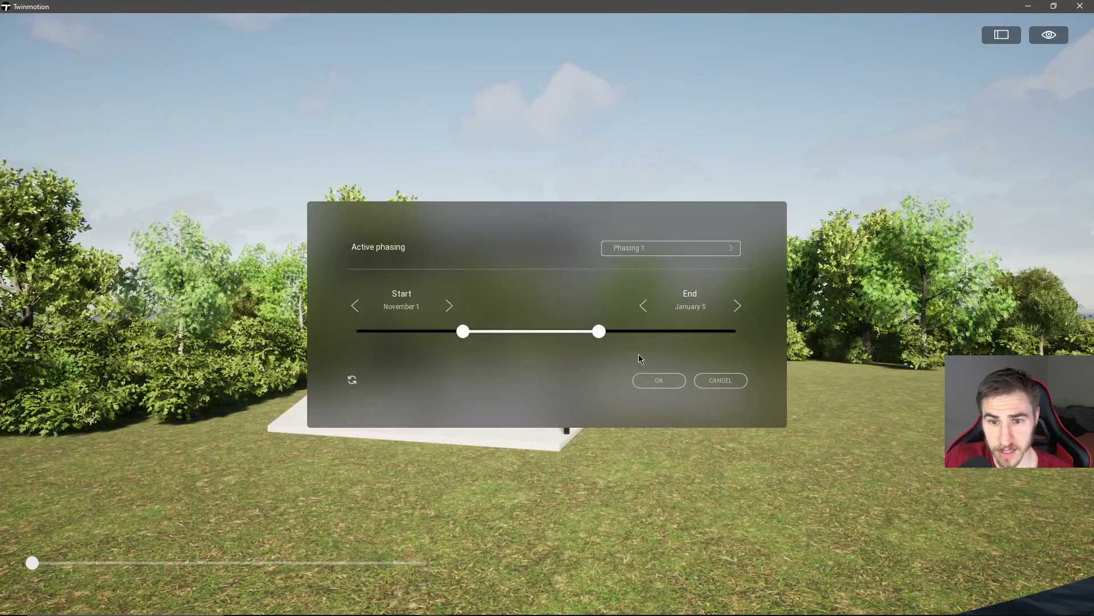
pyautogui.click(642, 380)
# - Scrub construction through November, then reset the range end to February 12
pyautogui.moveTo(210, 565)
pyautogui.moveTo(210, 566); pyautogui.dragTo(32, 533)
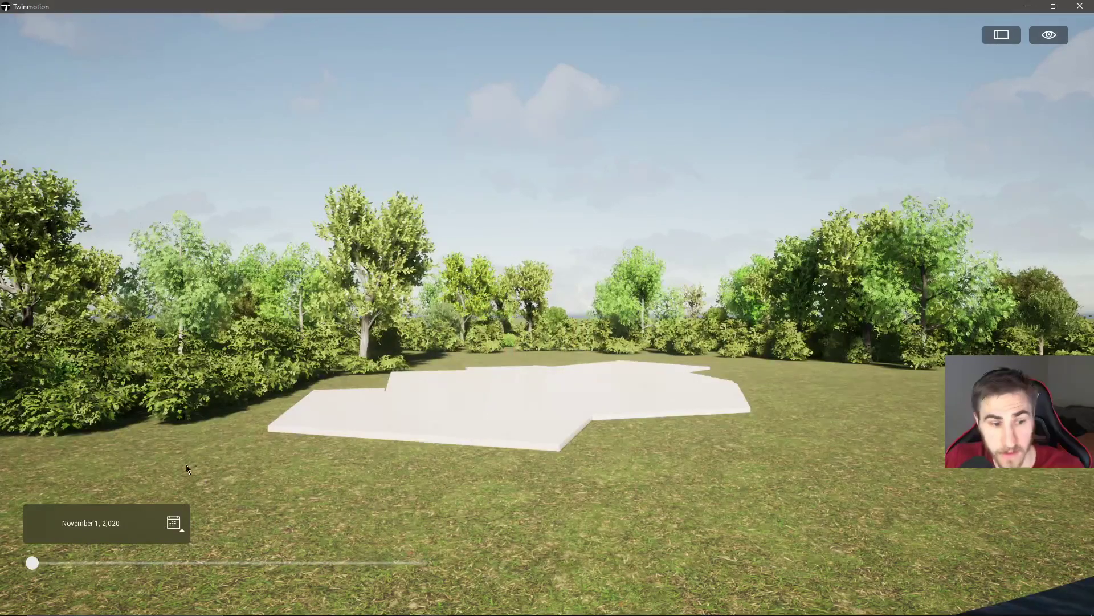
pyautogui.click(173, 522)
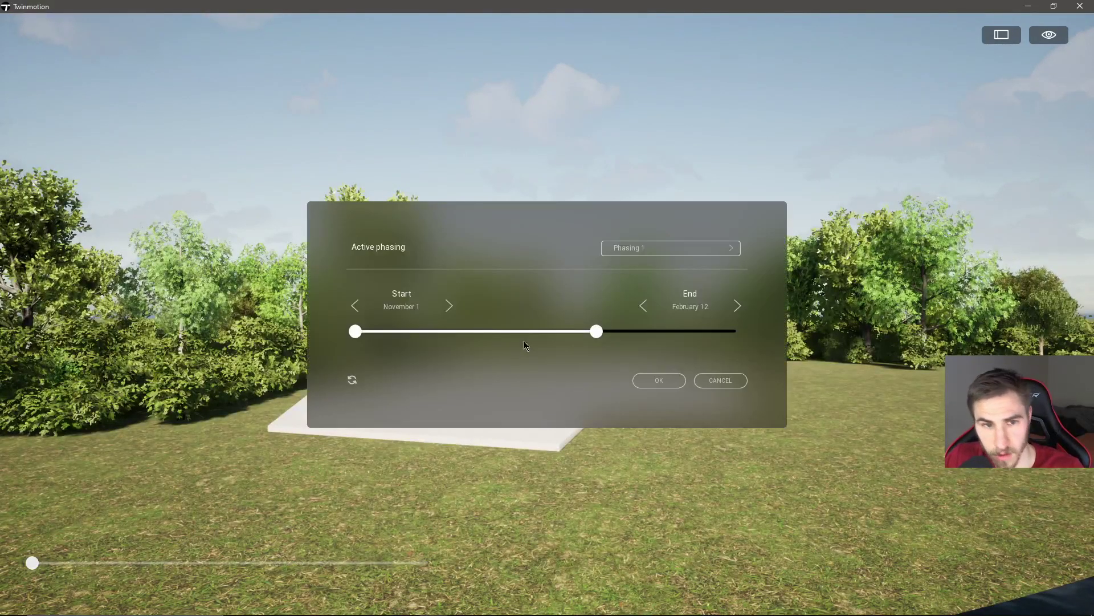
pyautogui.moveTo(596, 331)
pyautogui.mouseDown()
pyautogui.moveTo(652, 331)
pyautogui.moveTo(614, 331)
pyautogui.mouseUp()
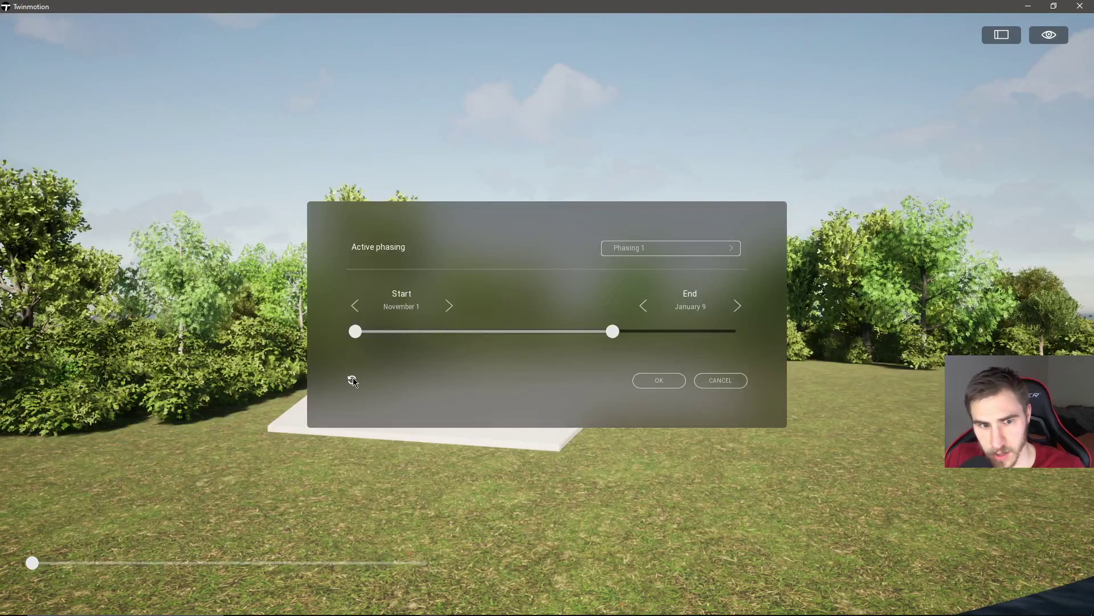
pyautogui.click(352, 379)
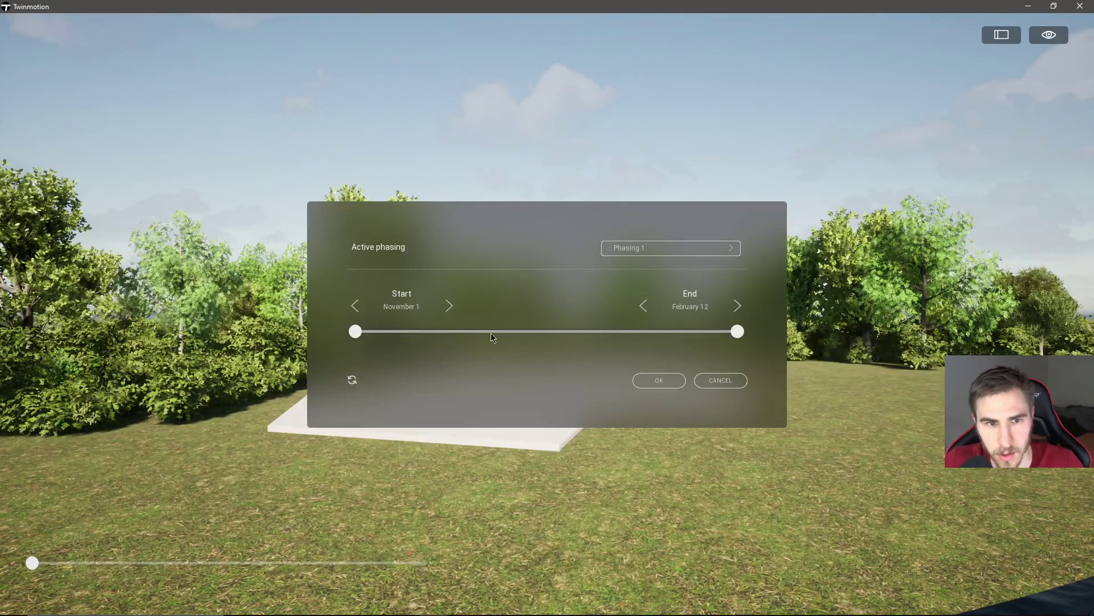
# - Nudge the start date four days later and the end date two days earlier
pyautogui.click(450, 306)
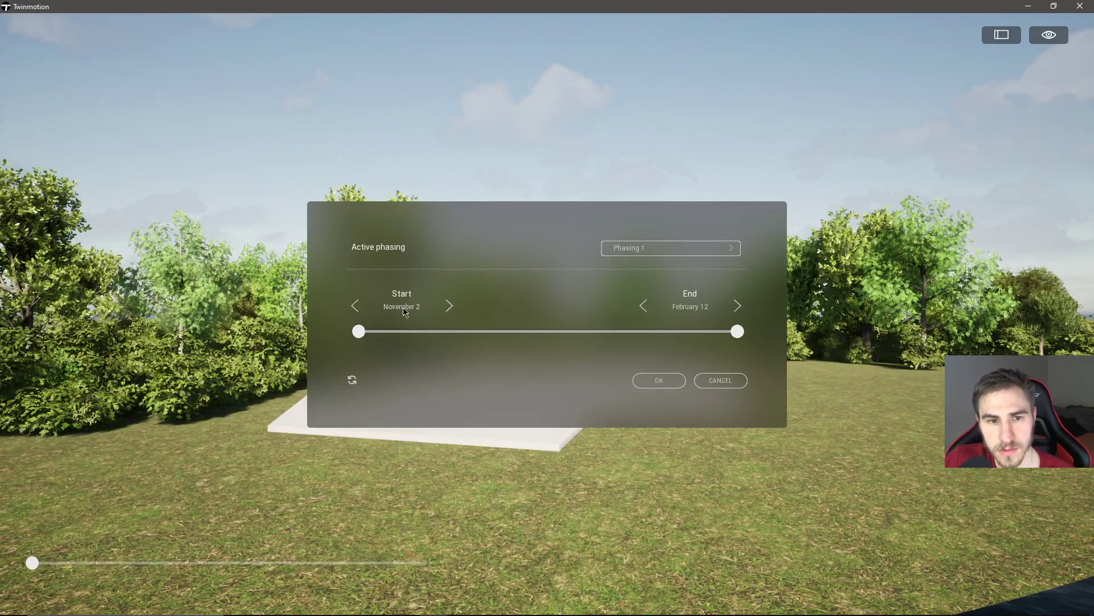
pyautogui.click(450, 306)
pyautogui.click(450, 306)
pyautogui.click(450, 306)
pyautogui.click(450, 306)
pyautogui.click(450, 306)
pyautogui.click(450, 306)
pyautogui.click(450, 306)
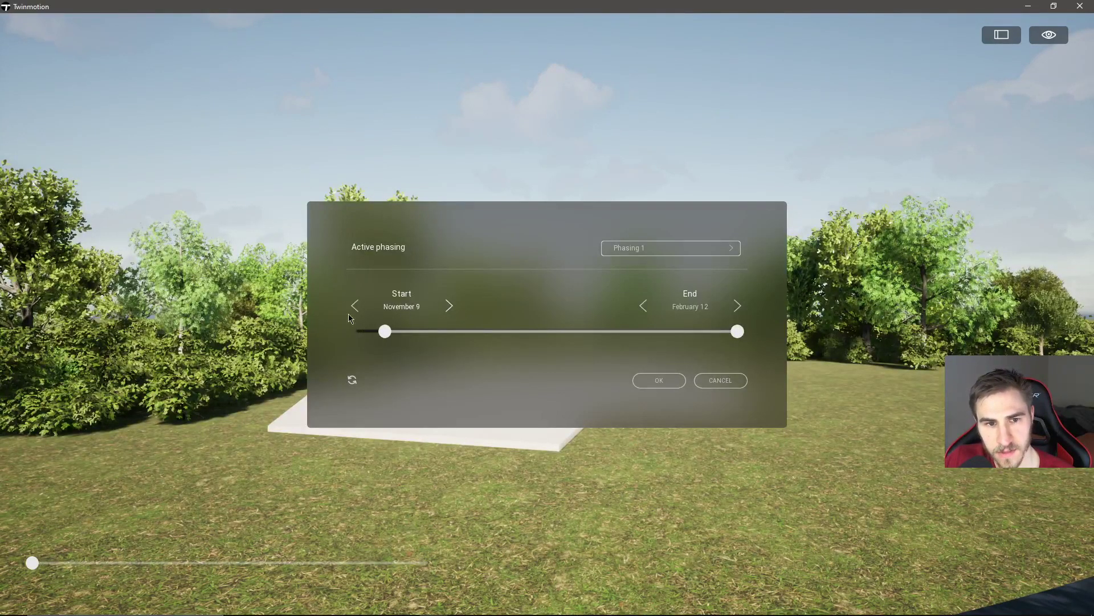
pyautogui.click(644, 306)
pyautogui.click(644, 307)
pyautogui.click(644, 306)
pyautogui.click(644, 306)
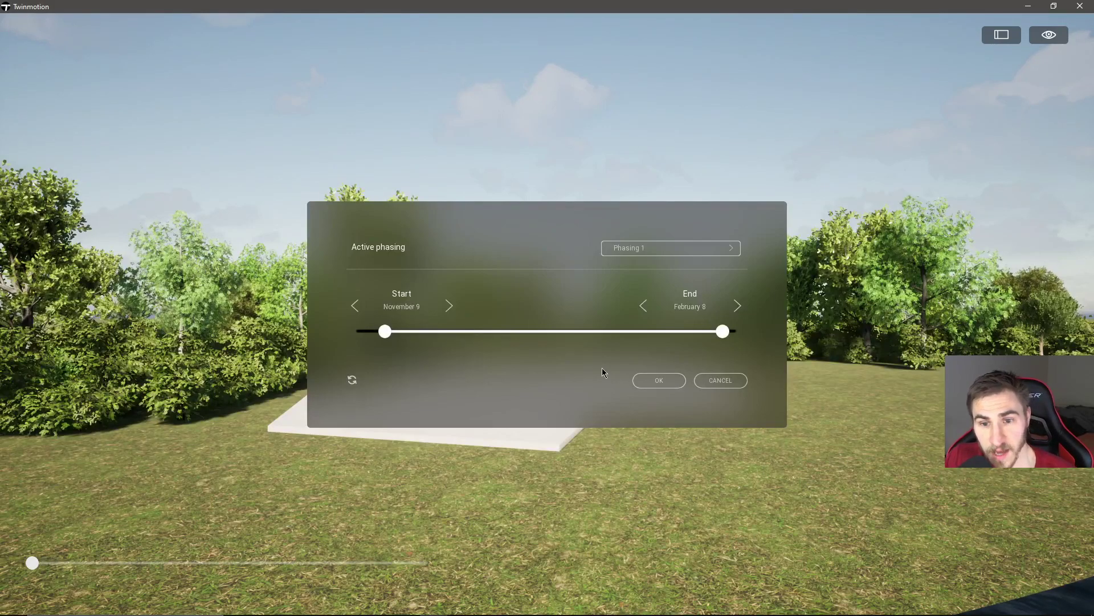
# - Reset both dates to the full range, then set the start to December 21 and apply
pyautogui.click(351, 379)
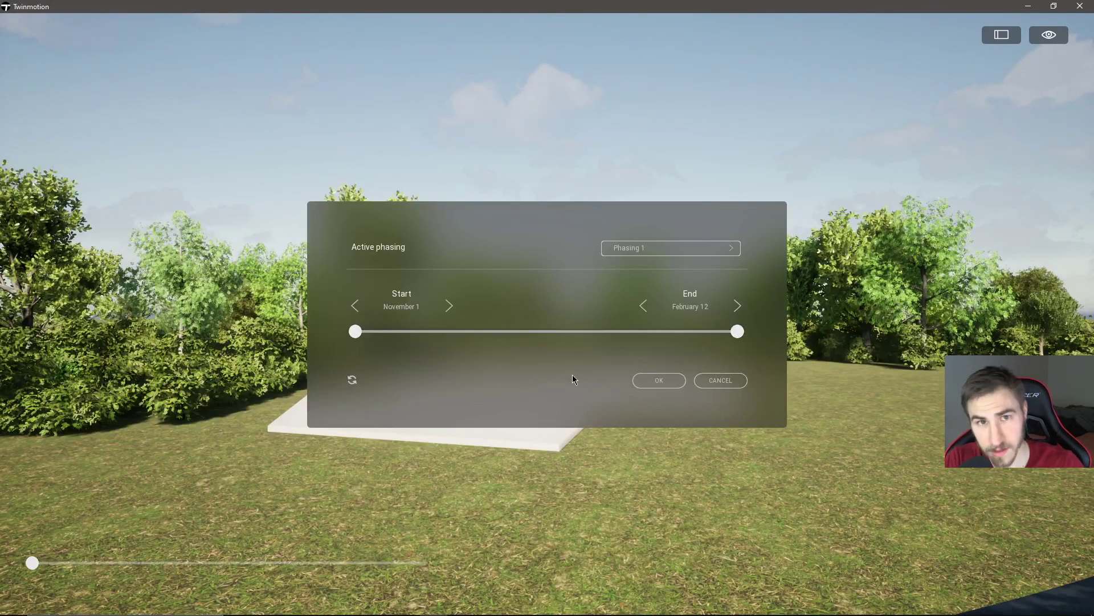
pyautogui.moveTo(358, 331); pyautogui.dragTo(542, 330)
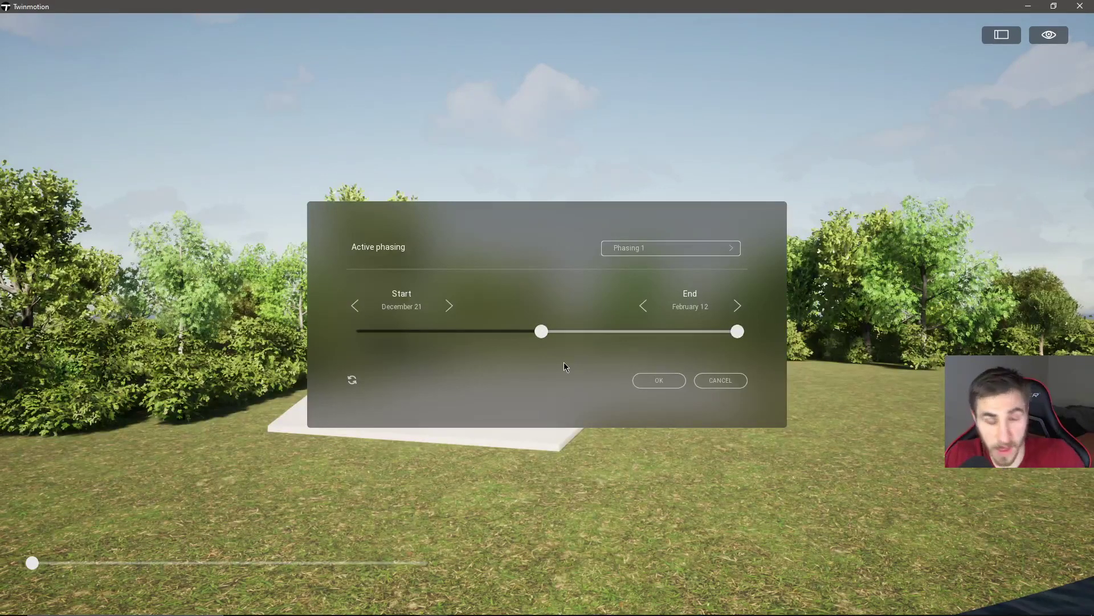
pyautogui.click(653, 381)
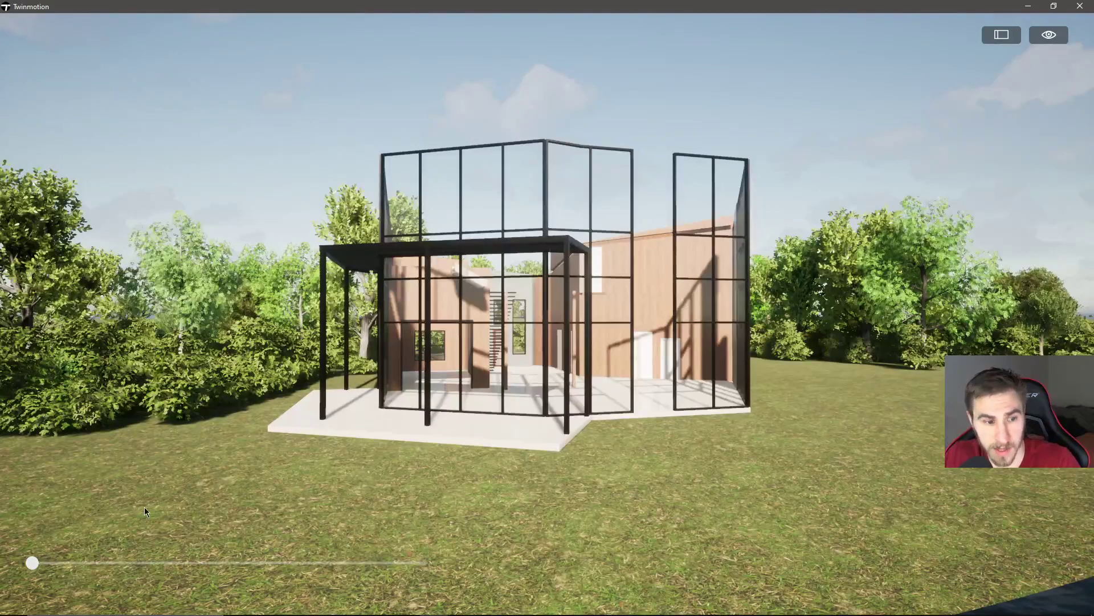
# - Scrub forward from December 21 to show the steel frame and walls, then exit presentation
pyautogui.moveTo(35, 576); pyautogui.dragTo(182, 529)
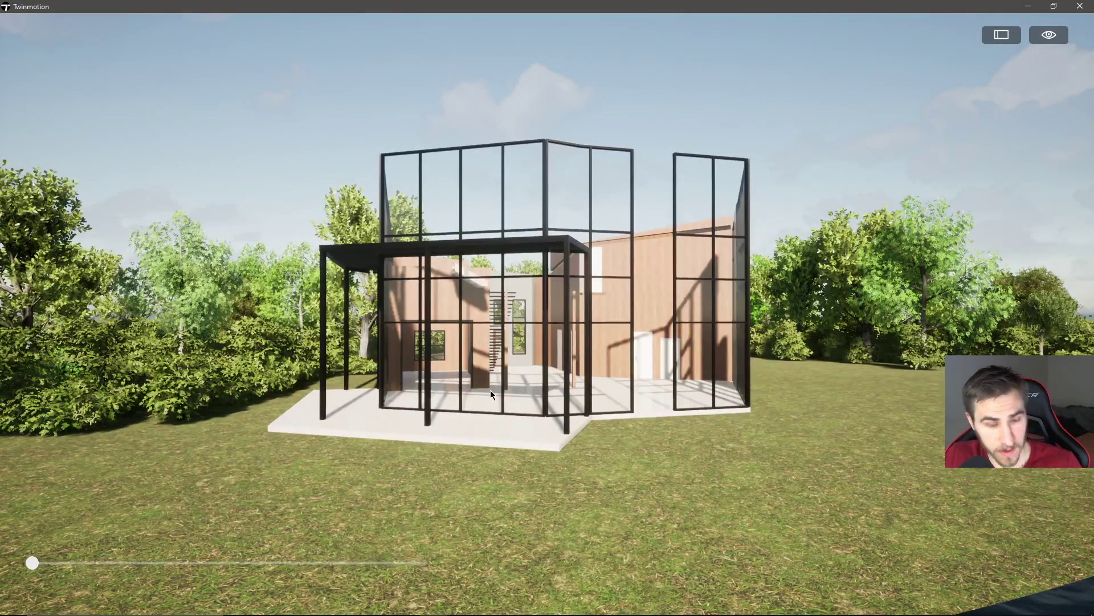
pyautogui.press('Escape')
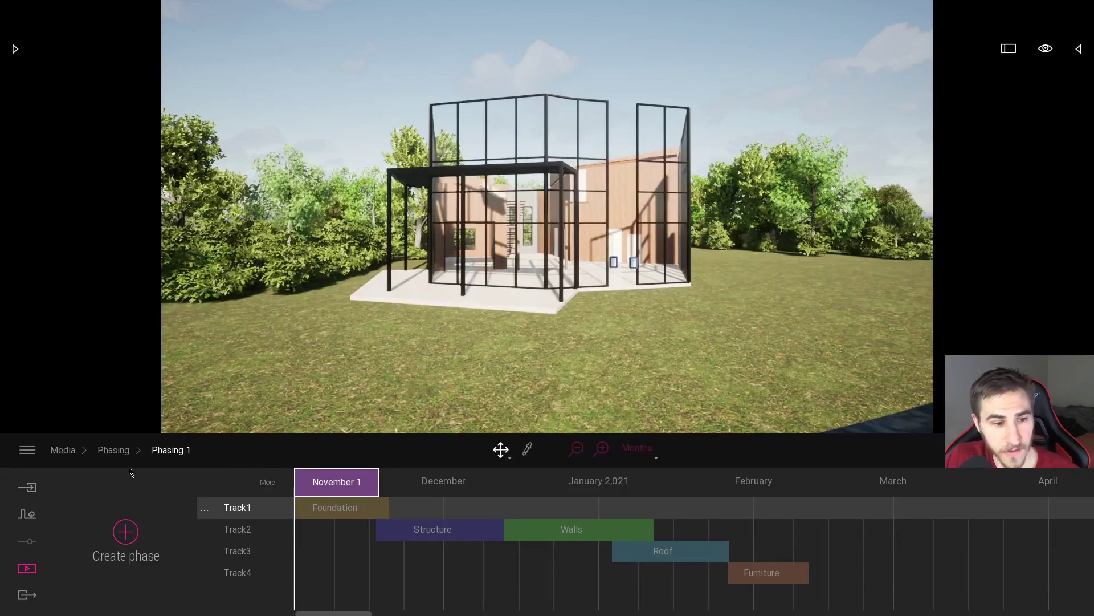
# - Create a second phasing timeline, return to Media, and switch to full-screen presentation
pyautogui.click(114, 449)
pyautogui.click(125, 530)
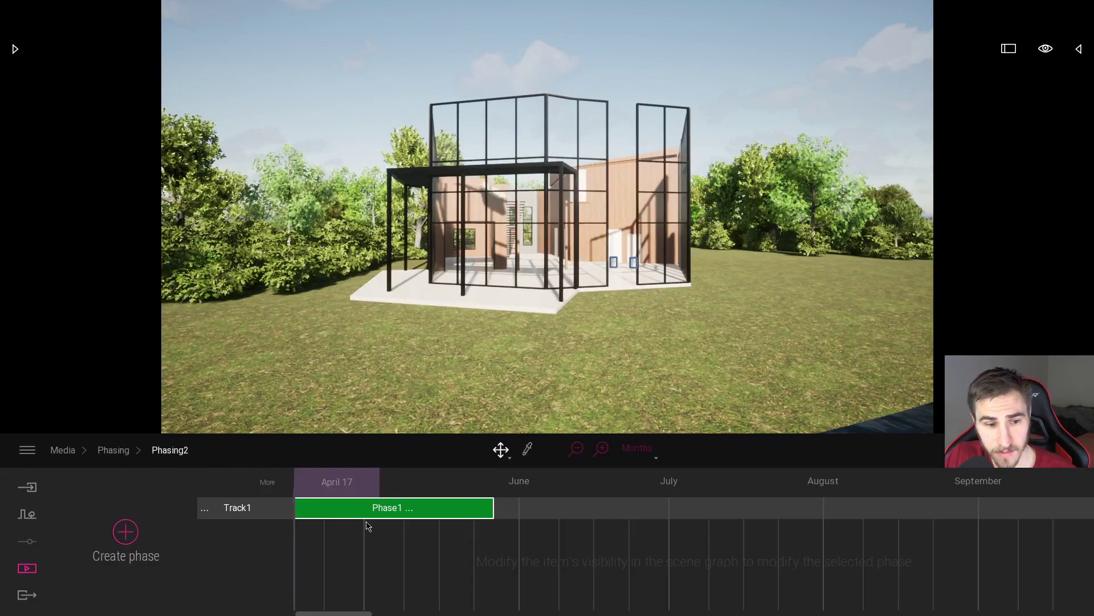
pyautogui.click(114, 450)
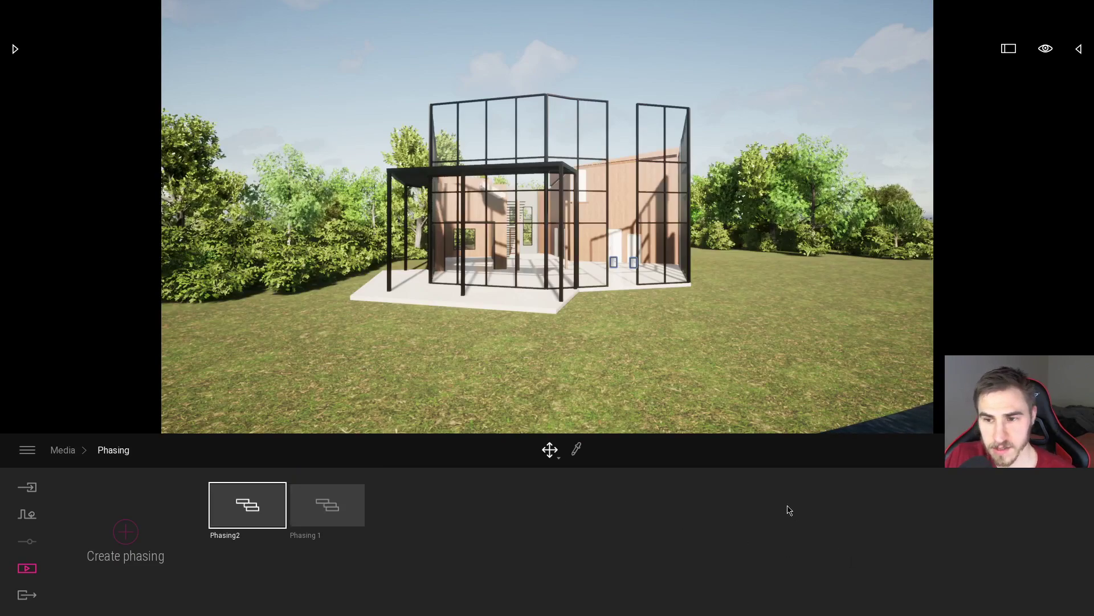
pyautogui.click(63, 450)
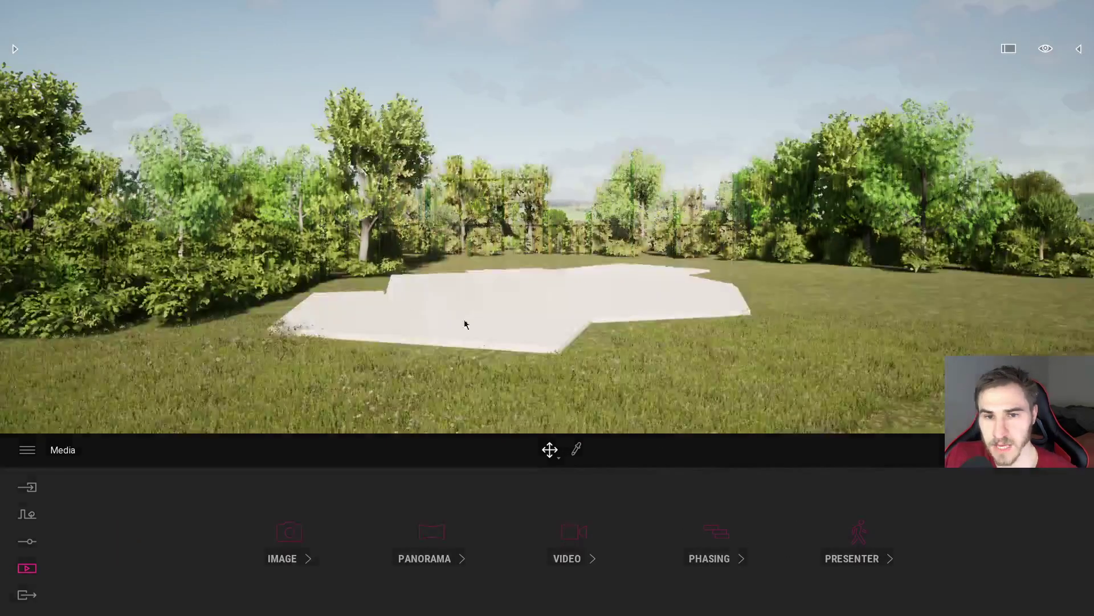
pyautogui.click(1008, 50)
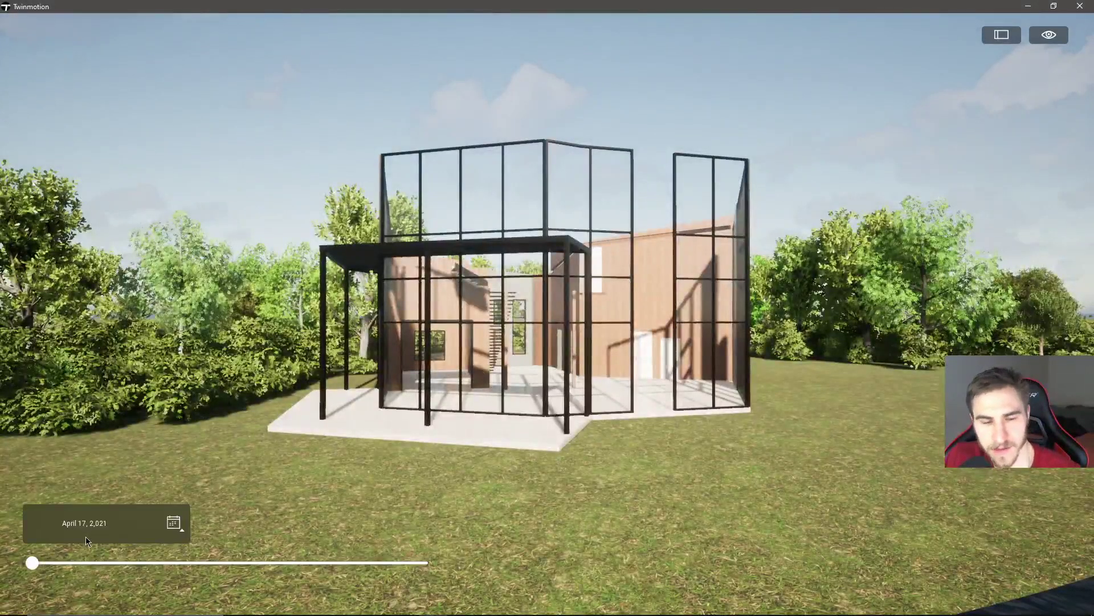
# - Make Phasing2 the active phasing in the active phasing settings
pyautogui.click(174, 523)
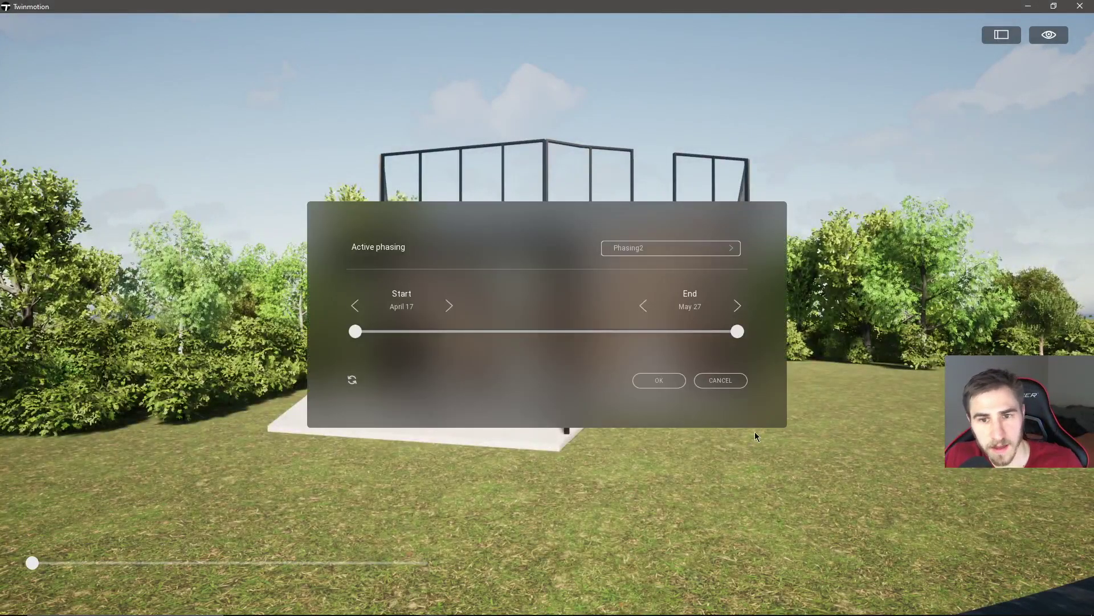
pyautogui.click(654, 249)
pyautogui.click(650, 270)
pyautogui.click(650, 251)
pyautogui.click(637, 257)
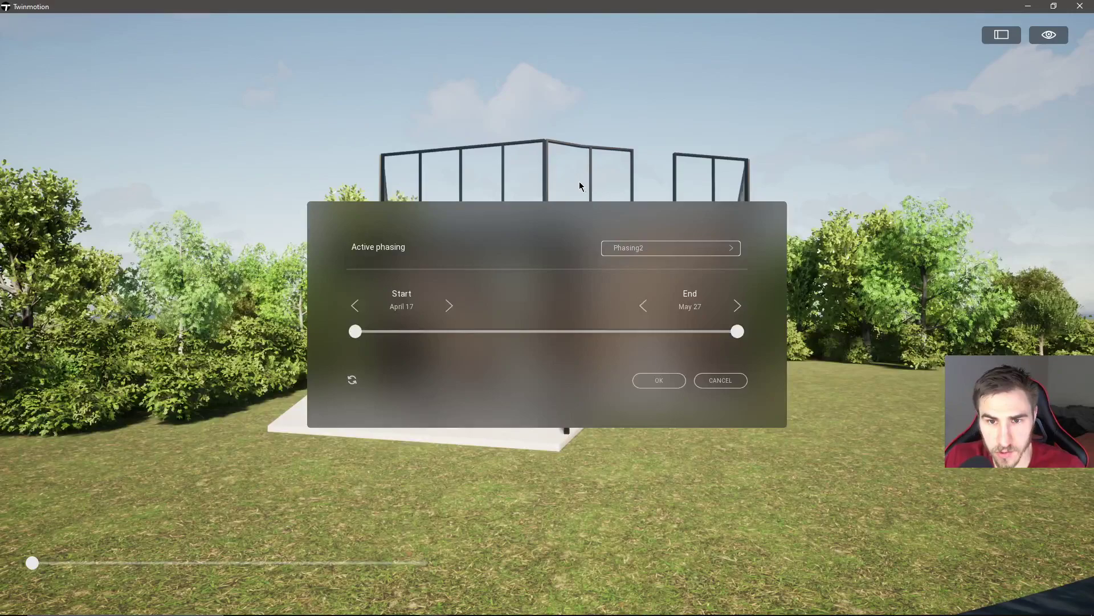
pyautogui.click(664, 381)
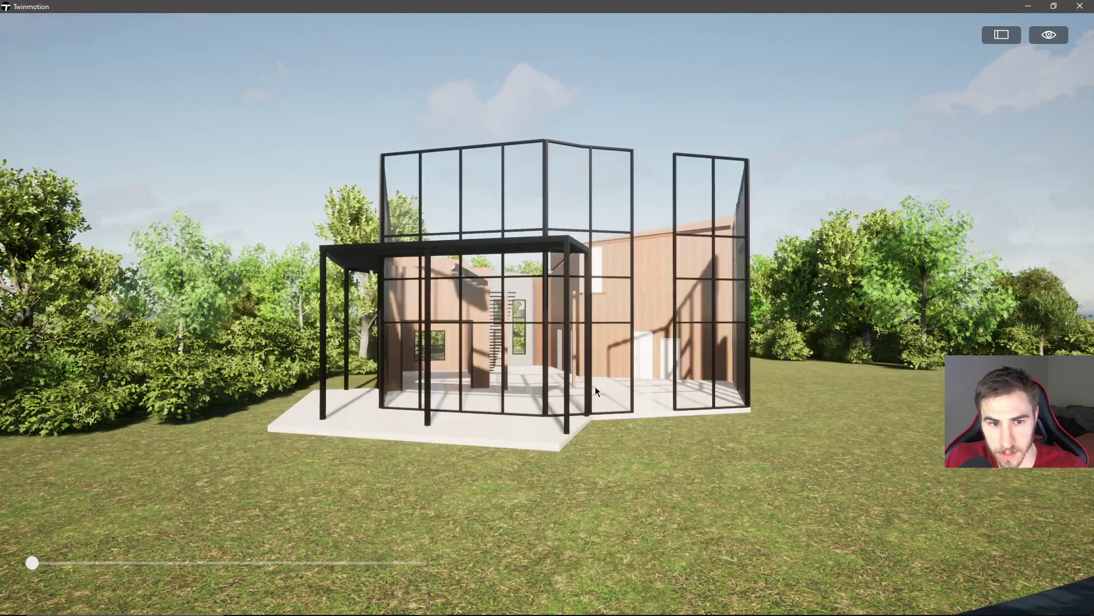
# - Scrub the date into May and back to April 17, then reopen the settings and cancel
pyautogui.moveTo(32, 563); pyautogui.dragTo(228, 563)
pyautogui.moveTo(302, 529); pyautogui.dragTo(7, 567)
pyautogui.click(173, 523)
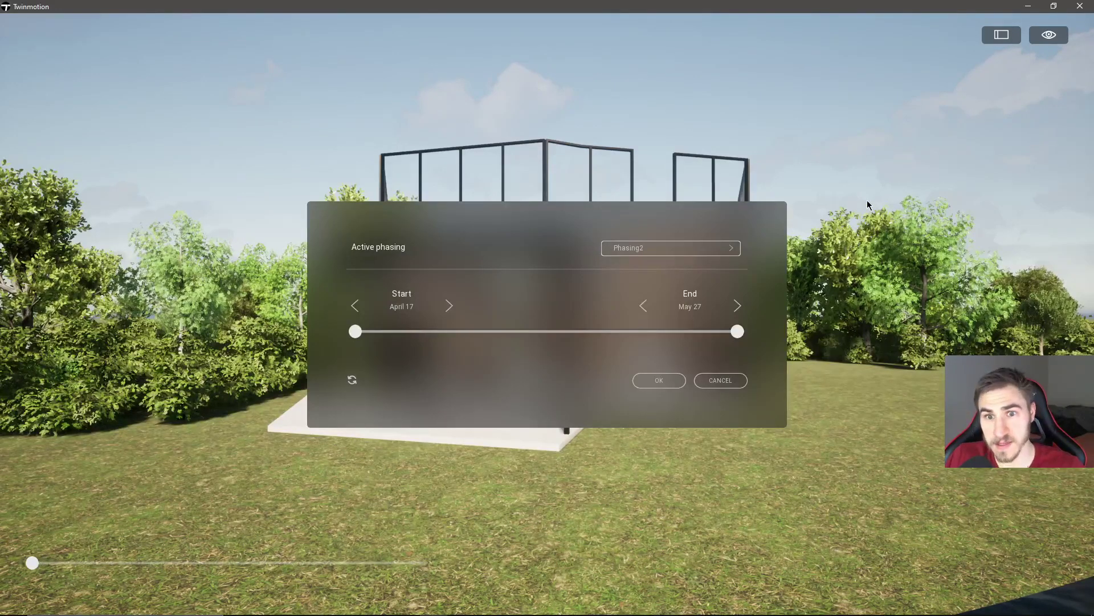
pyautogui.click(729, 251)
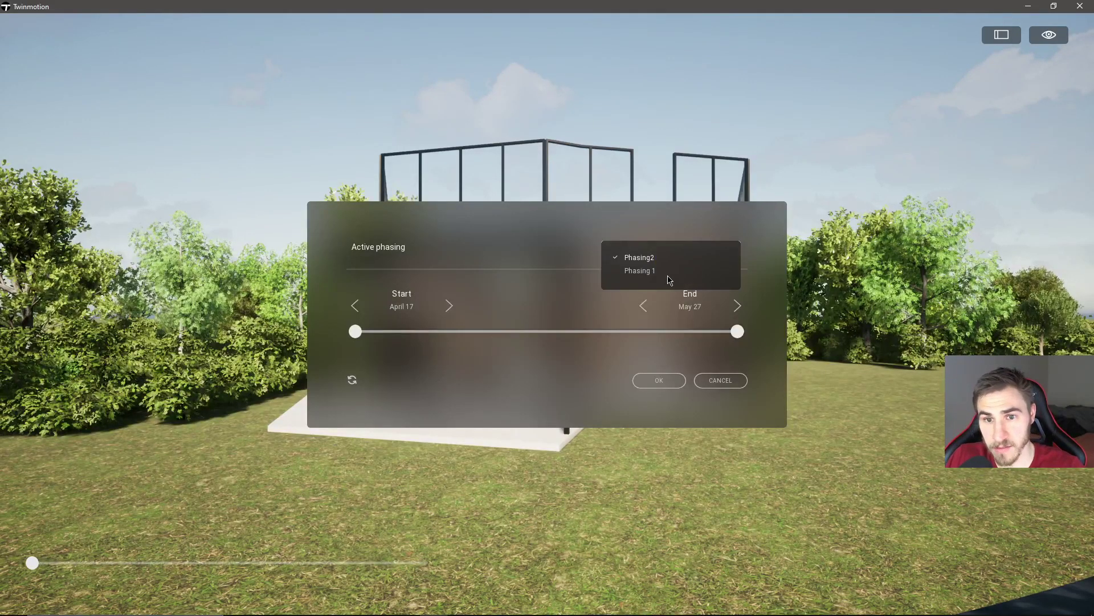
pyautogui.click(656, 258)
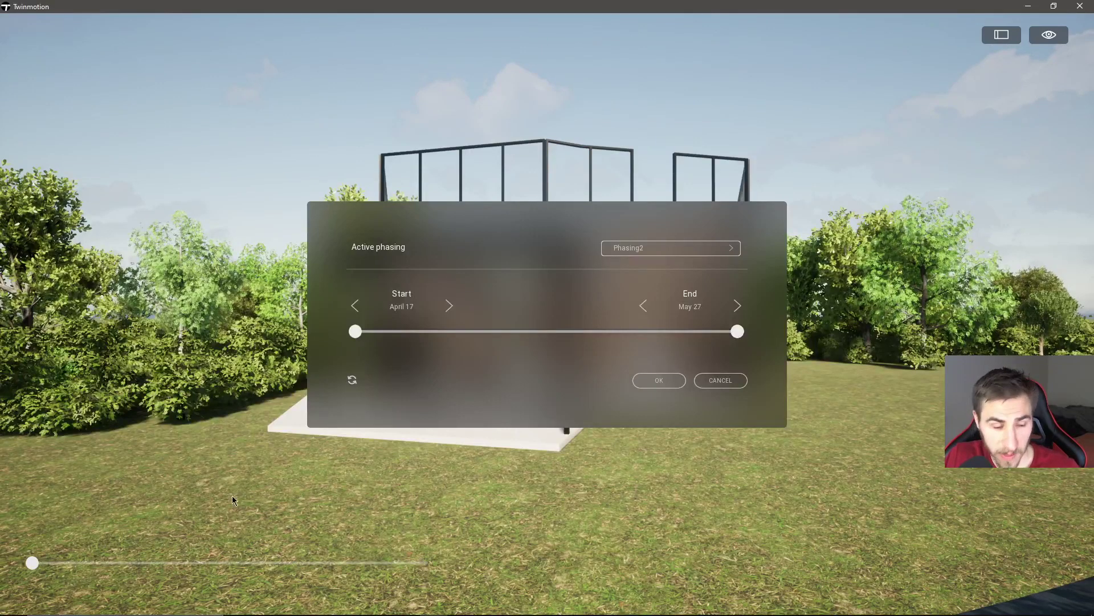
pyautogui.click(719, 380)
# - Scrub to late April, fly the camera in and back out around the house, then exit presentation
pyautogui.moveTo(20, 565)
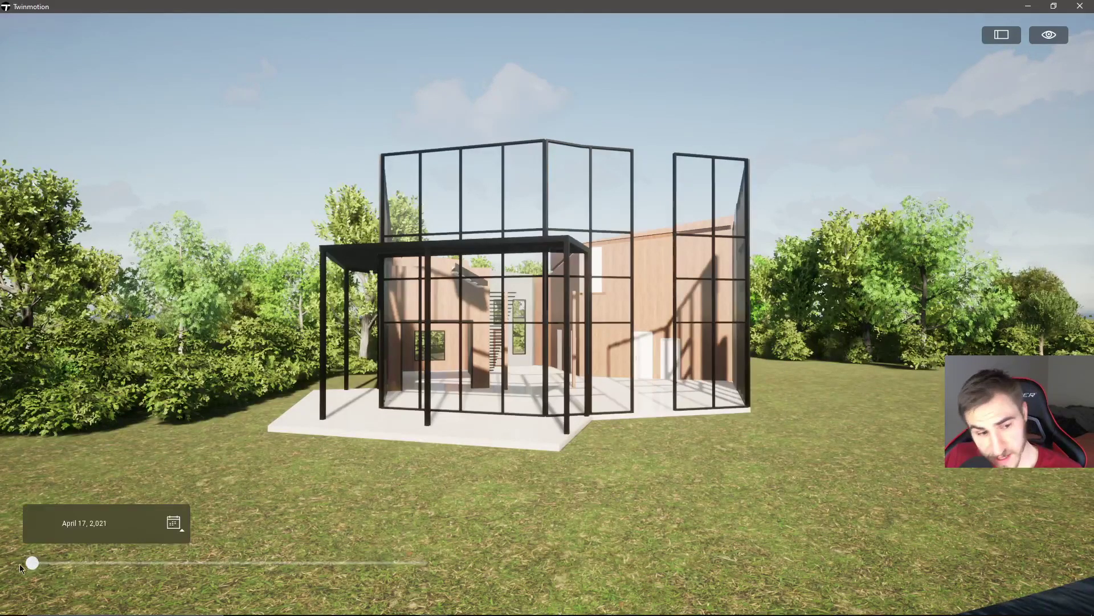
pyautogui.moveTo(36, 563); pyautogui.dragTo(156, 543)
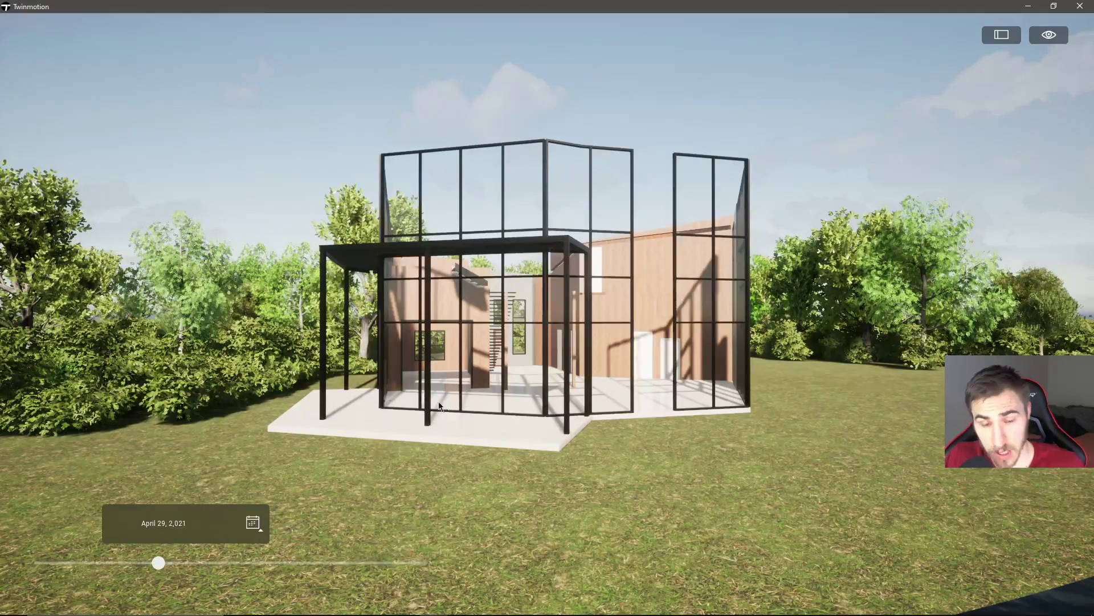
pyautogui.press('Up')
pyautogui.press('Up')
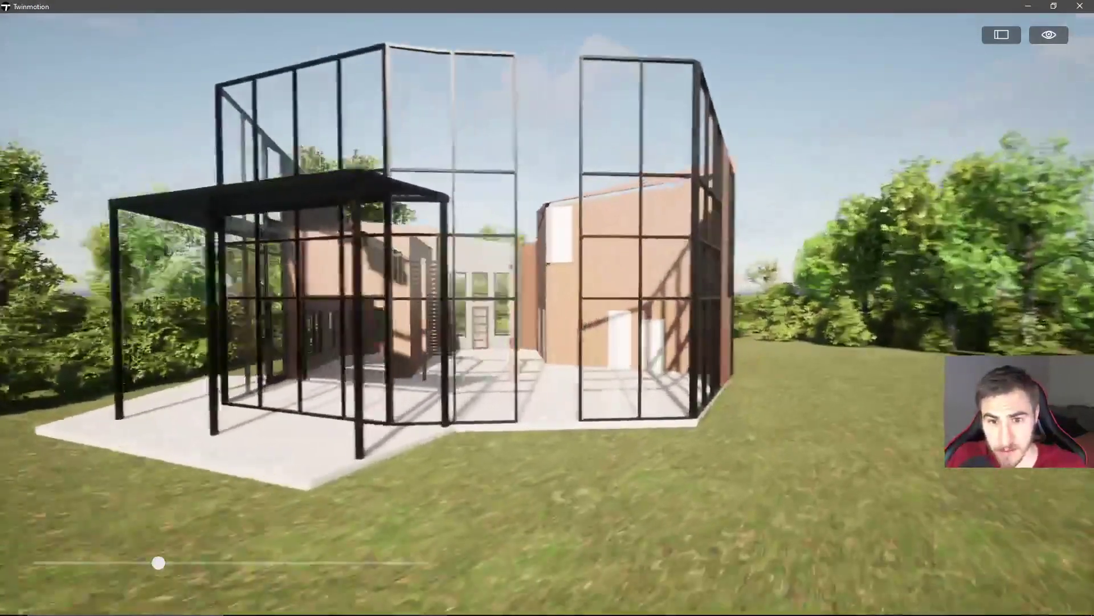
pyautogui.press('Down')
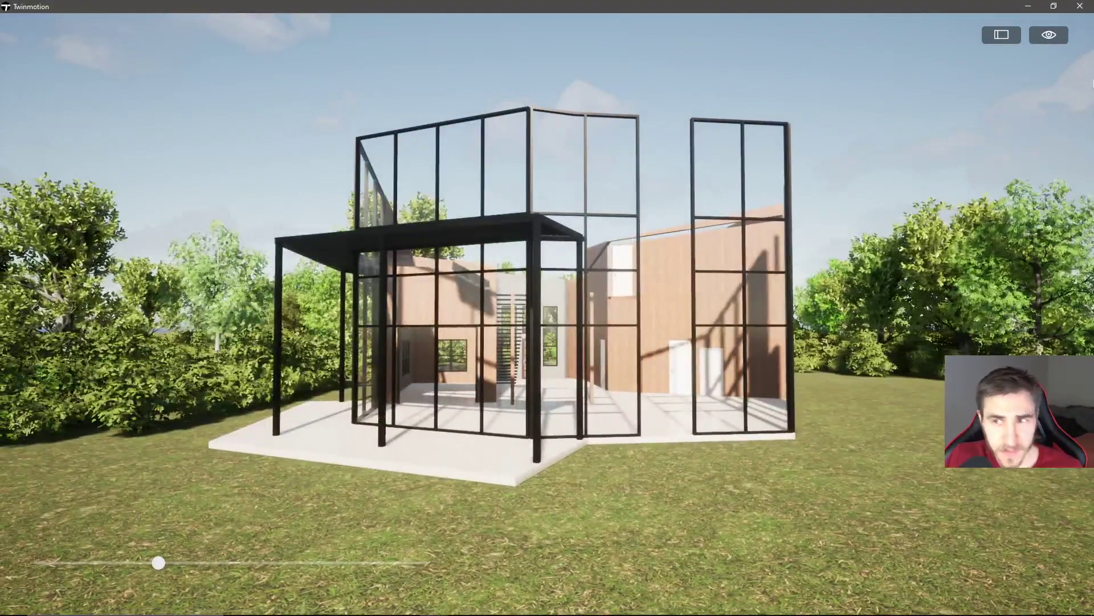
pyautogui.click(1001, 35)
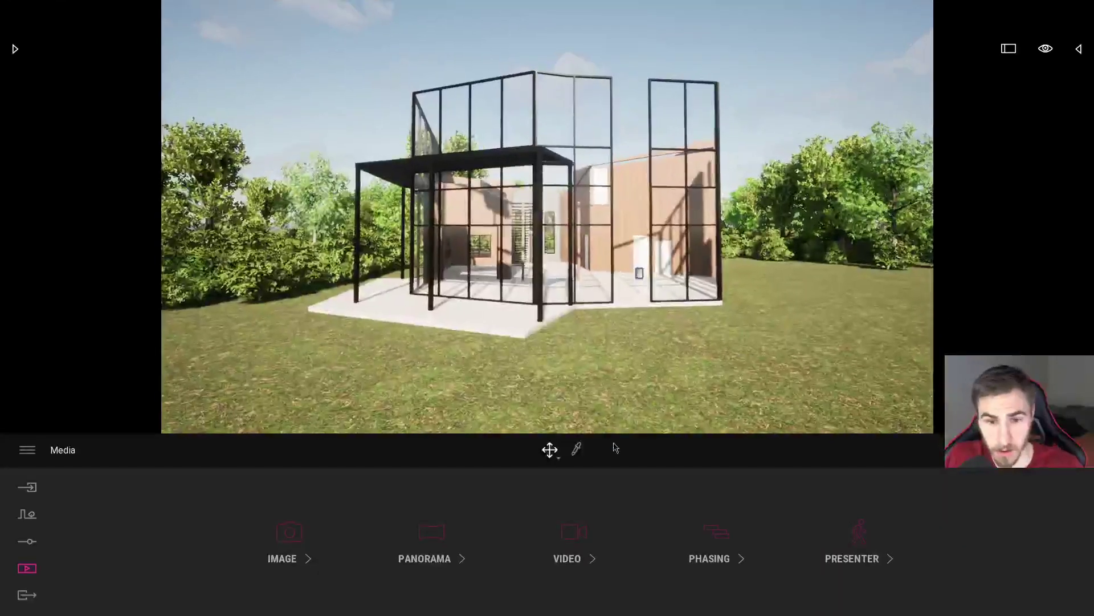
# - Review the Phasing list with Phasing2 and Phasing 1, then return to full-screen presentation
pyautogui.click(715, 541)
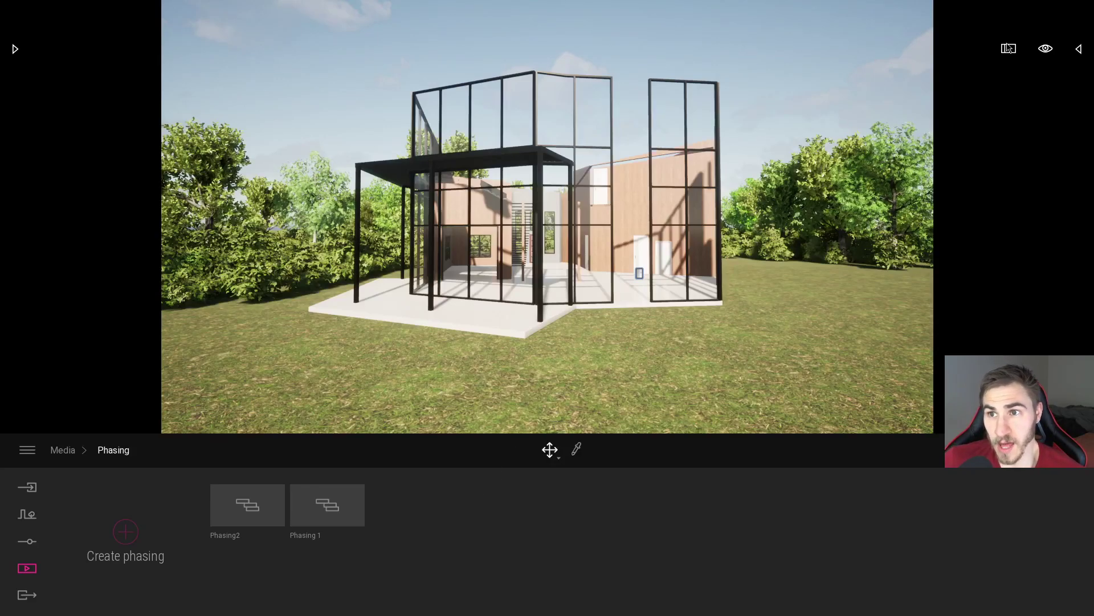
pyautogui.click(1008, 49)
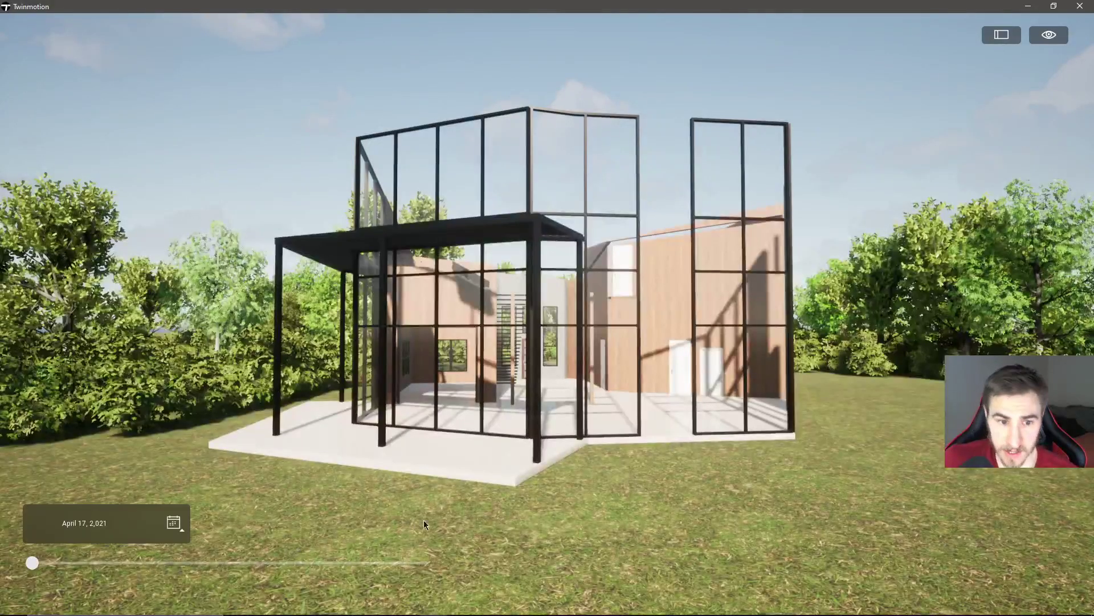
pyautogui.click(174, 523)
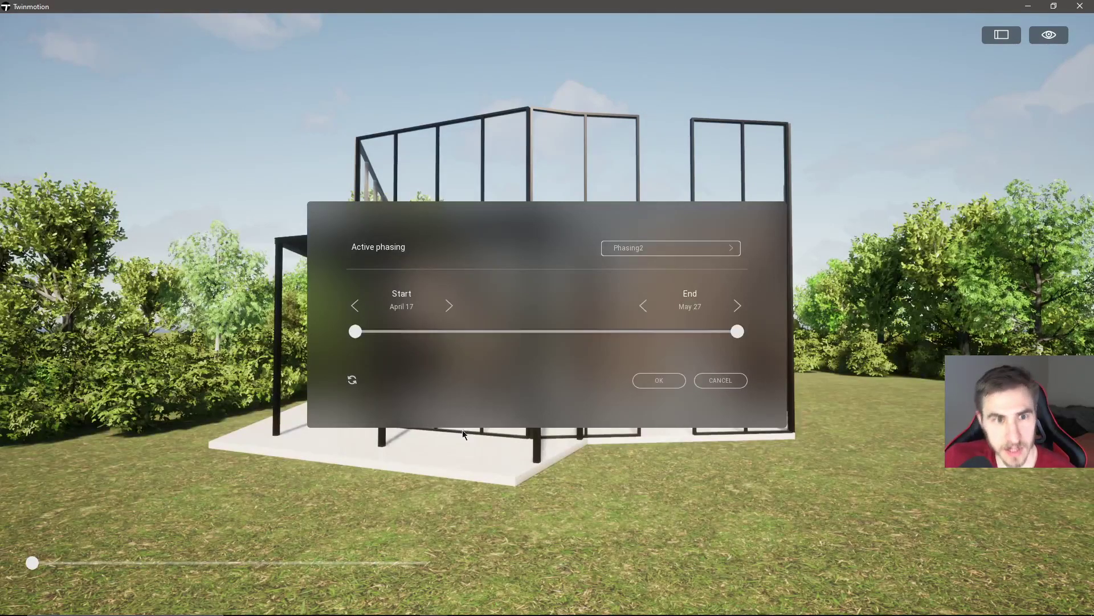
pyautogui.click(729, 385)
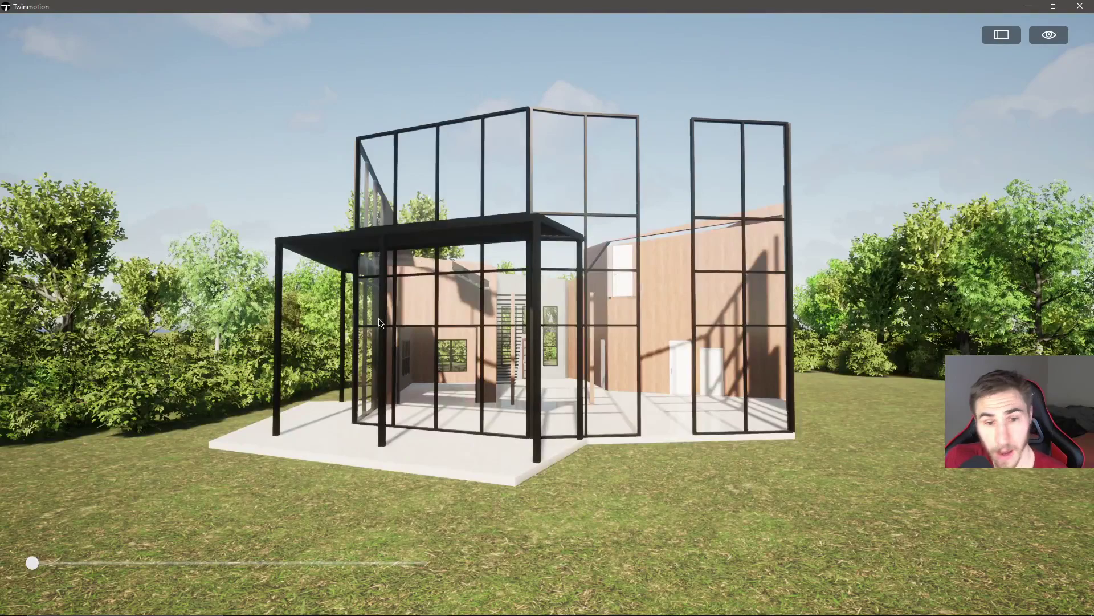
pyautogui.moveTo(48, 555)
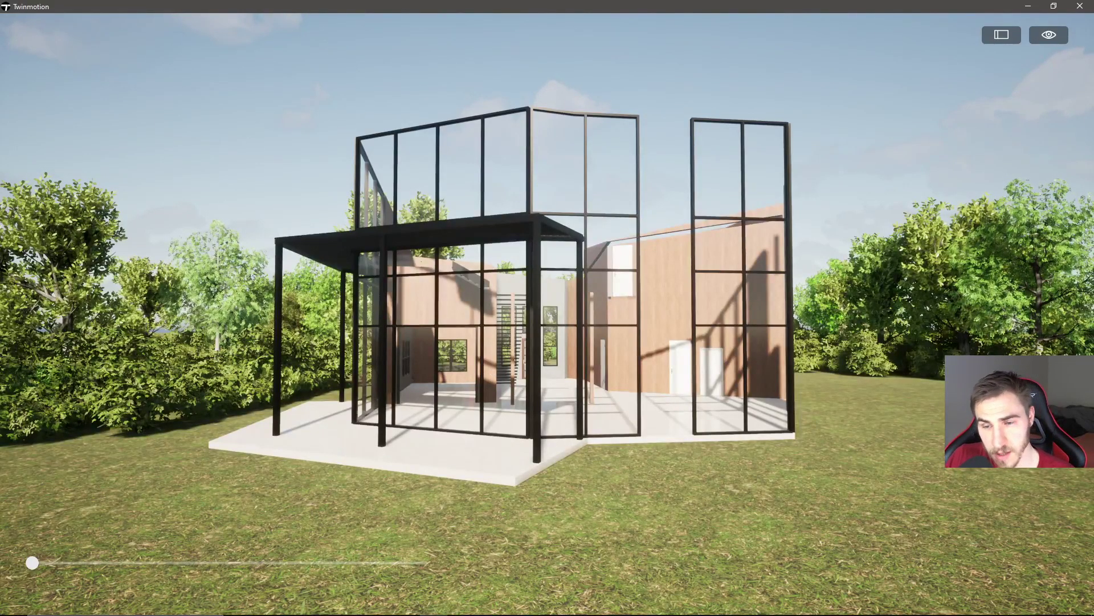
pyautogui.moveTo(159, 556)
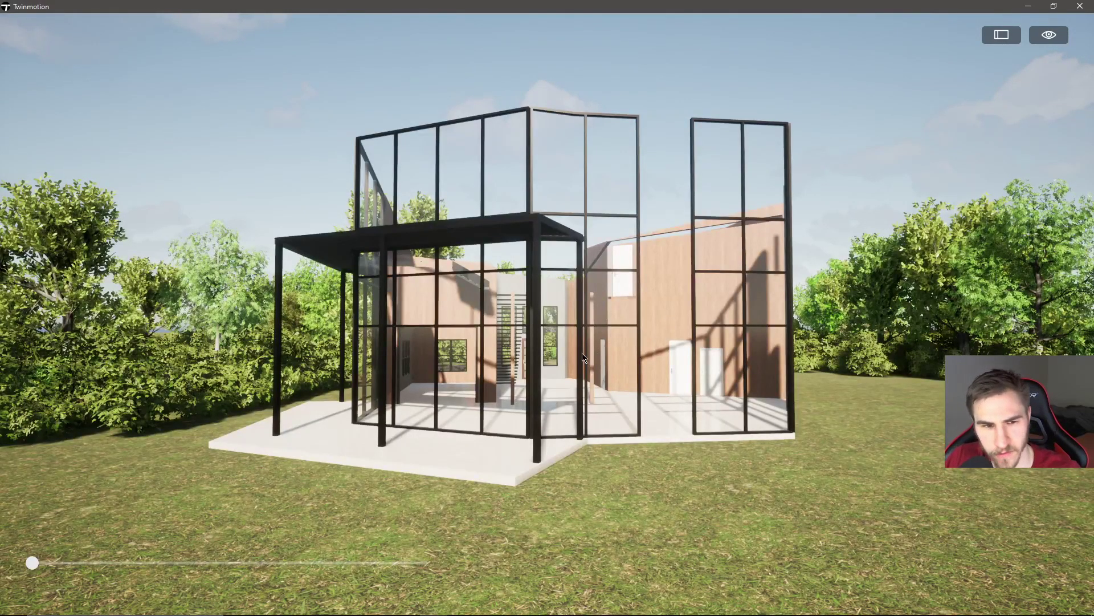
# - Scrub to May 21, switch the active phasing to Phasing 1, then scrub to December 25, 2020
pyautogui.moveTo(32, 563); pyautogui.dragTo(378, 562)
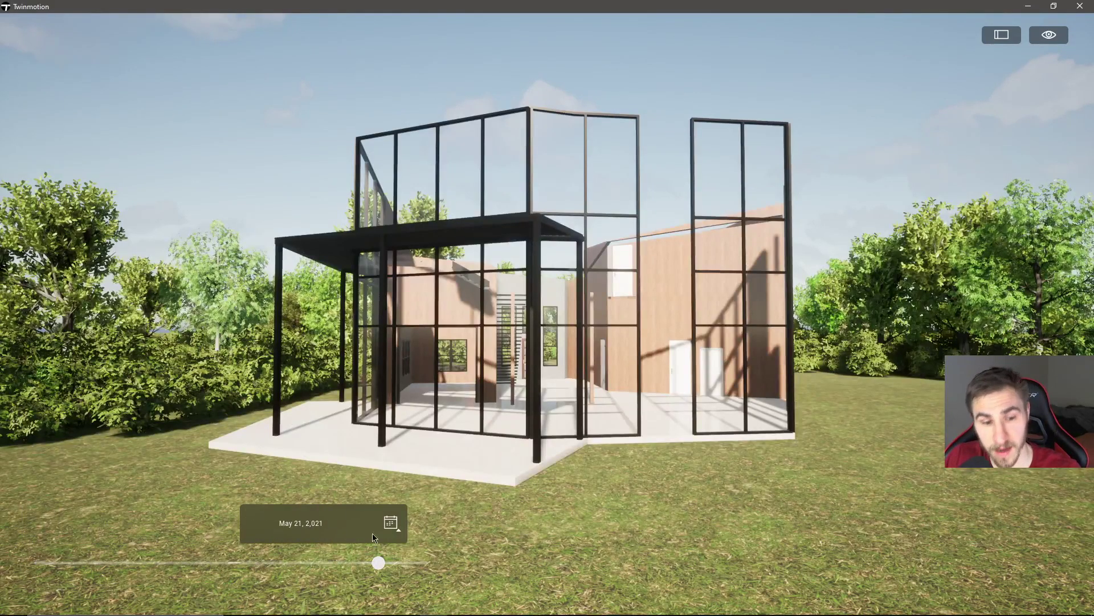
pyautogui.click(396, 527)
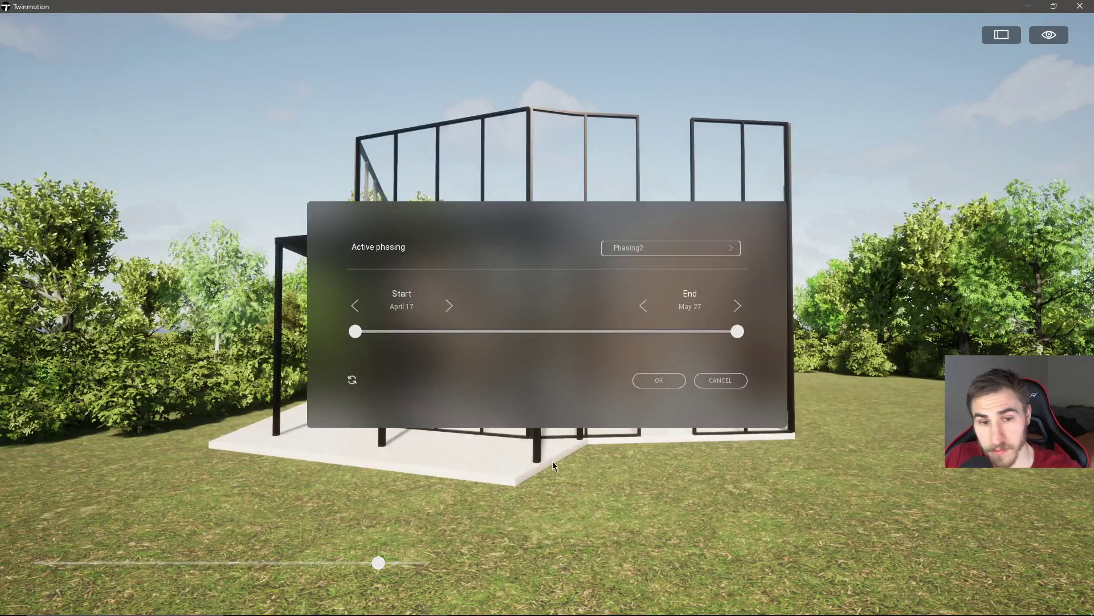
pyautogui.click(684, 252)
pyautogui.click(640, 271)
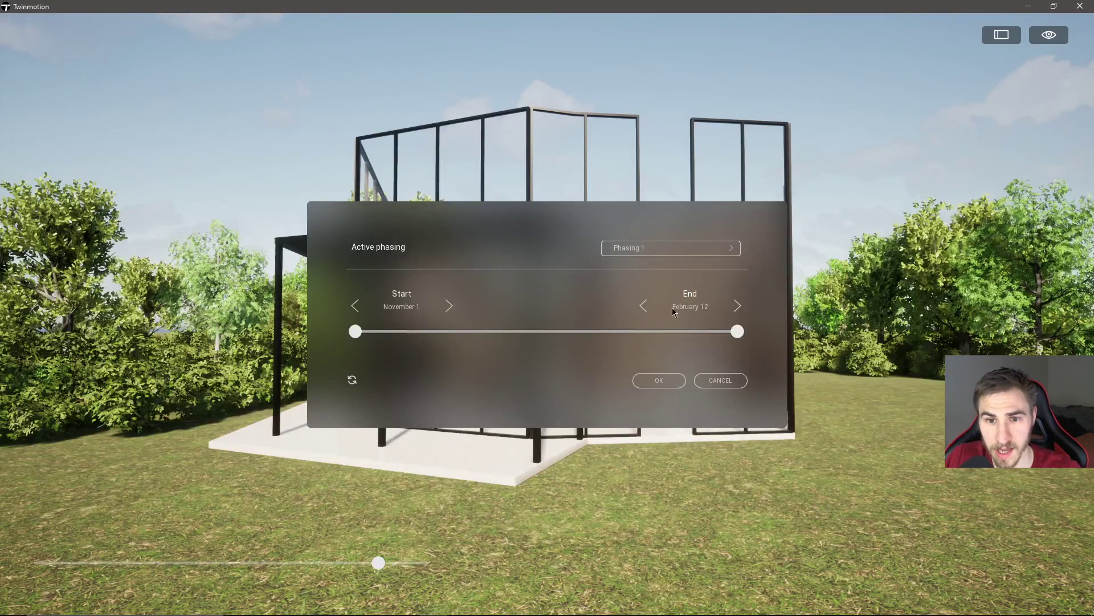
pyautogui.click(659, 380)
pyautogui.moveTo(432, 566); pyautogui.dragTo(244, 552)
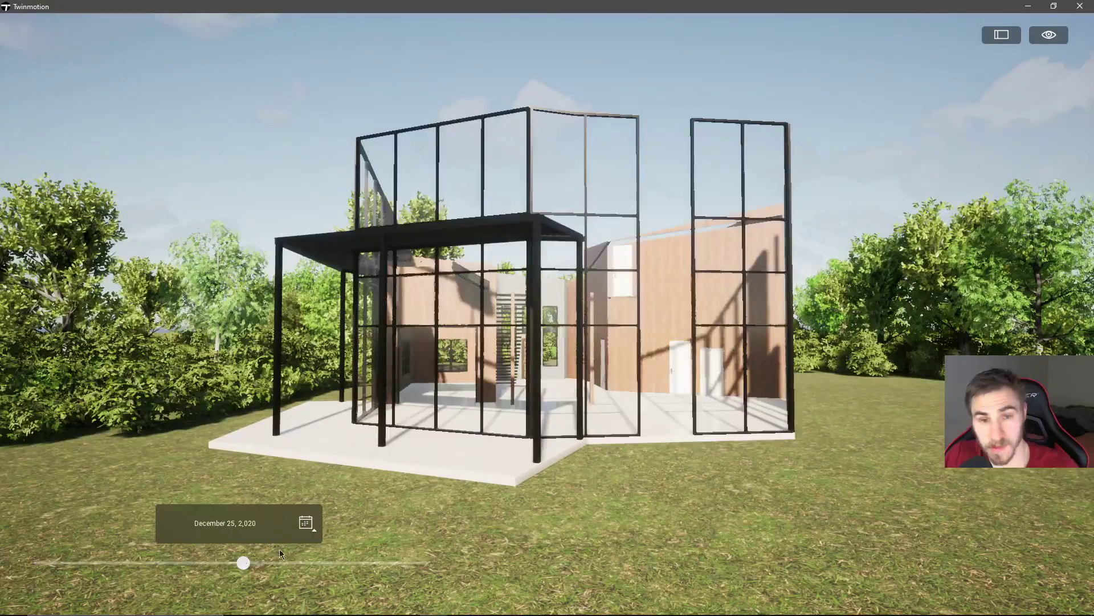